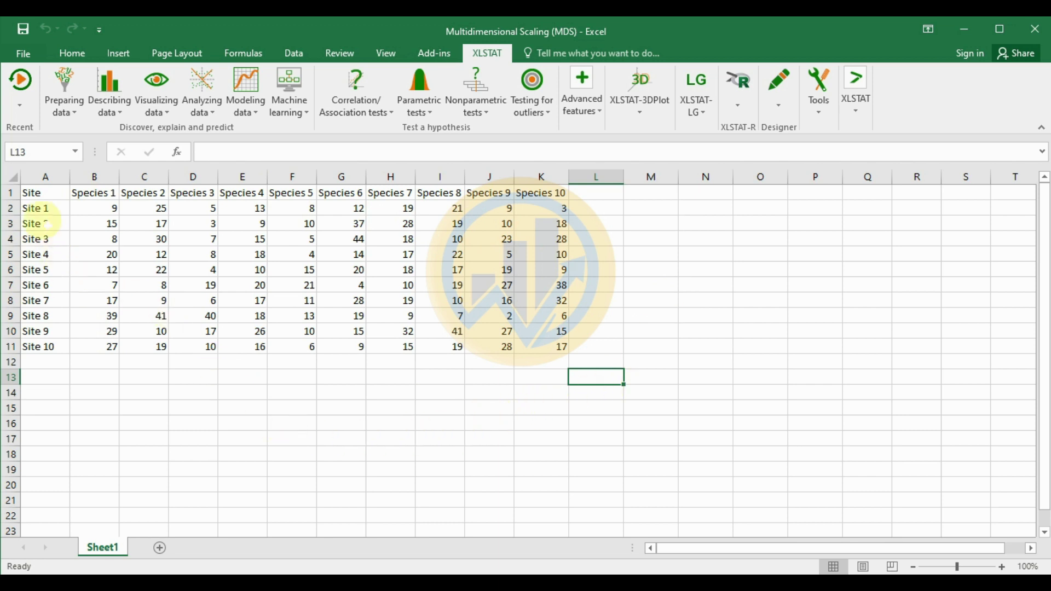
Highlight the Site label column and the species header row, then clear the selection.
{"action": "left_click_drag", "start_coordinate": [33, 192], "coordinate": [38, 347]}
{"action": "left_click_drag", "start_coordinate": [93, 192], "coordinate": [541, 193]}
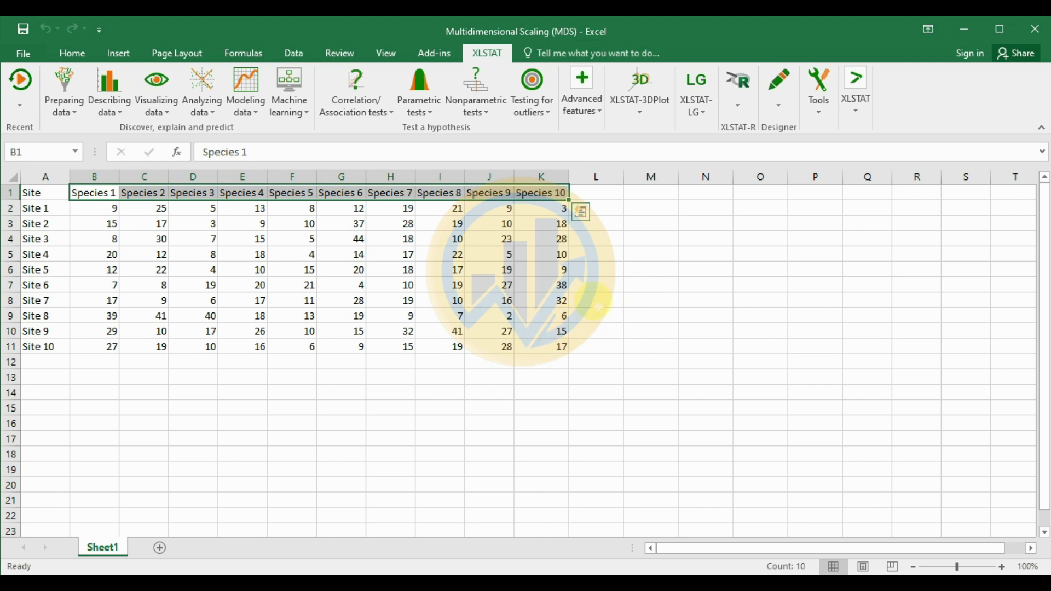
{"action": "left_click", "coordinate": [602, 303]}
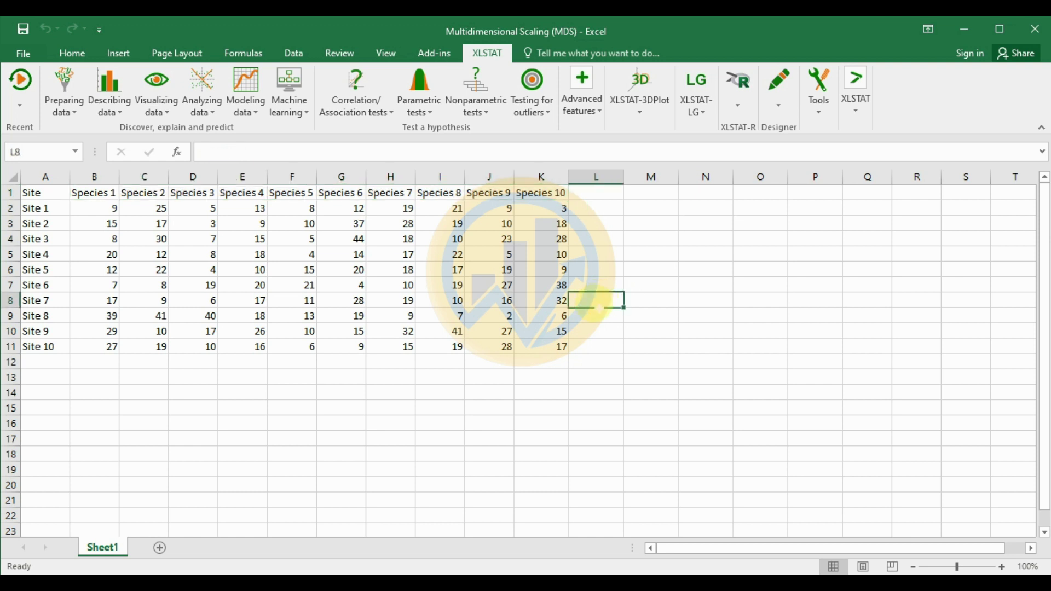
Launch Similarity/Dissimilarity matrices from XLSTAT's Describing data menu and shift the dialog right.
{"action": "left_click", "coordinate": [123, 114]}
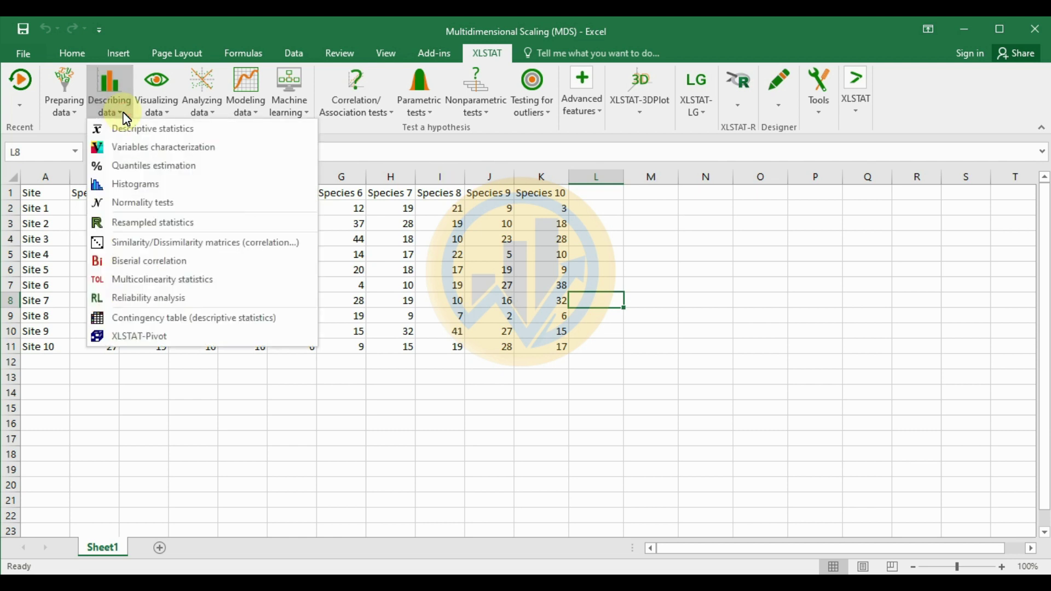
{"action": "left_click", "coordinate": [146, 247]}
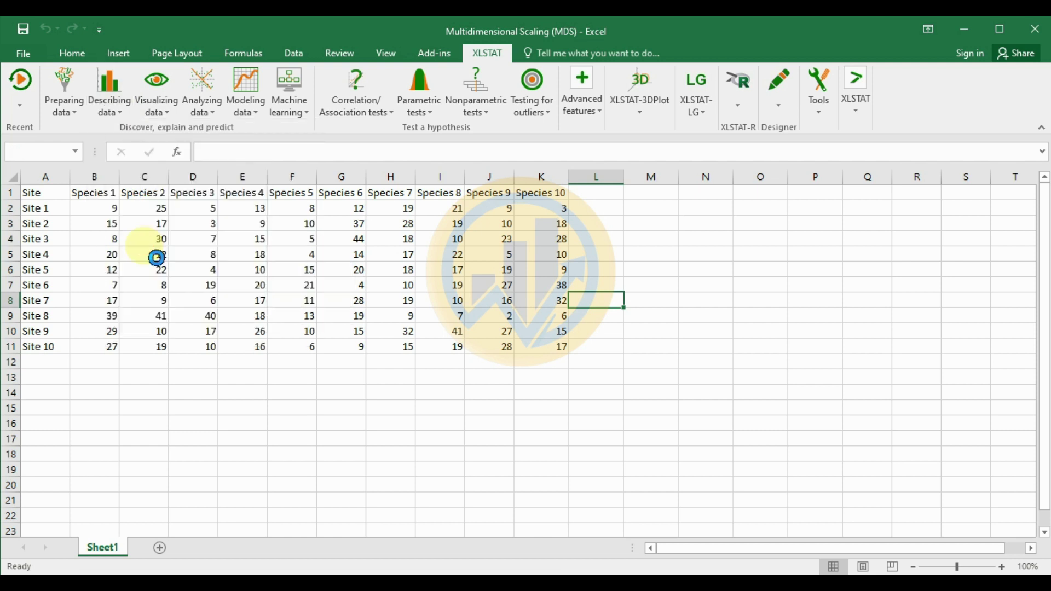
{"action": "left_click_drag", "start_coordinate": [457, 197], "coordinate": [637, 205]}
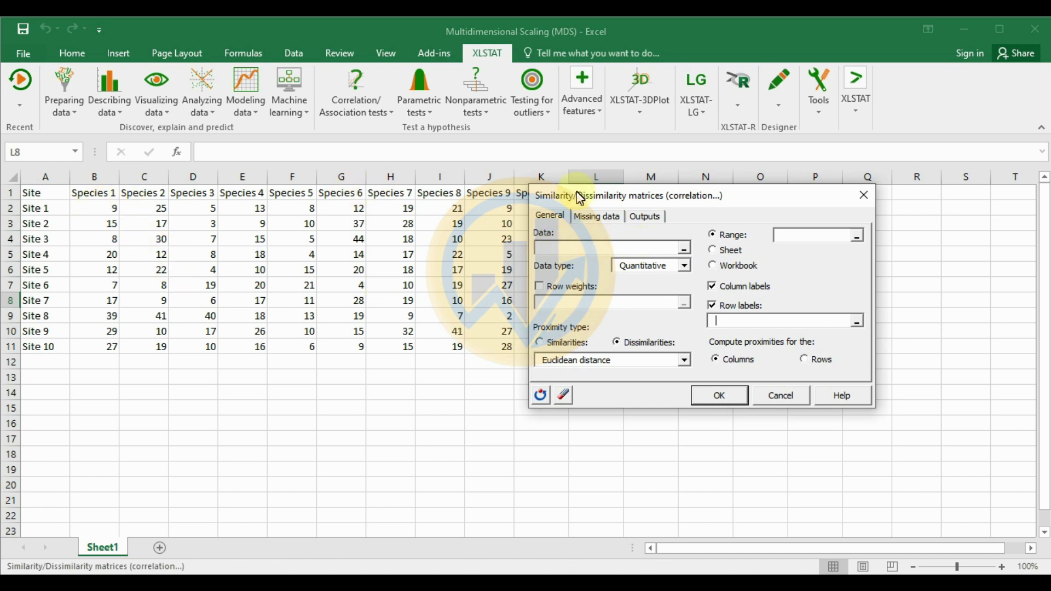
Set the data range to species counts B1:K11 and the row labels to A1:A11.
{"action": "left_click", "coordinate": [685, 250]}
{"action": "left_click_drag", "start_coordinate": [89, 195], "coordinate": [539, 350]}
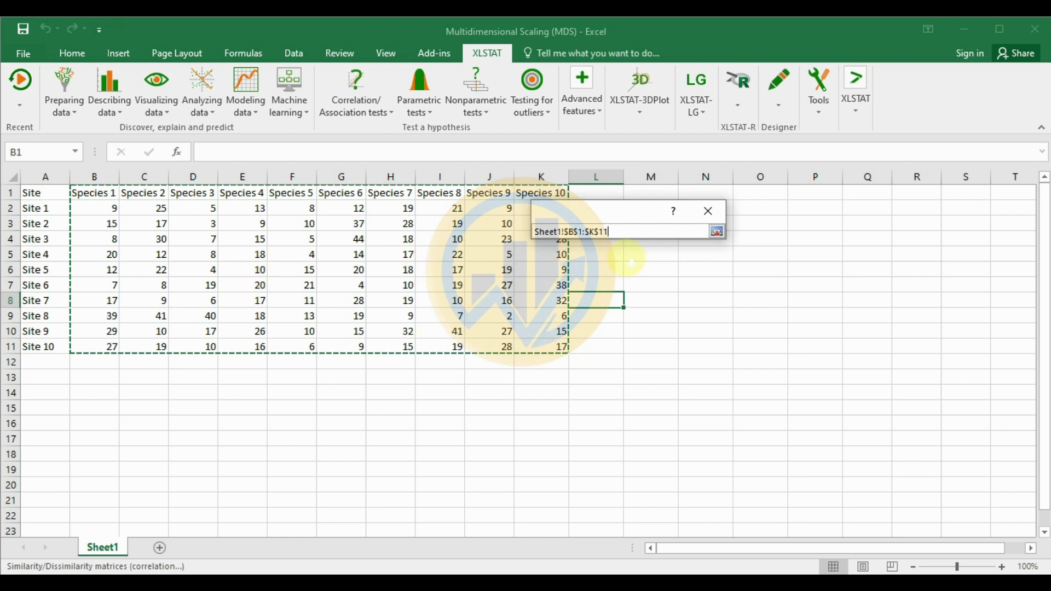
{"action": "left_click", "coordinate": [717, 232]}
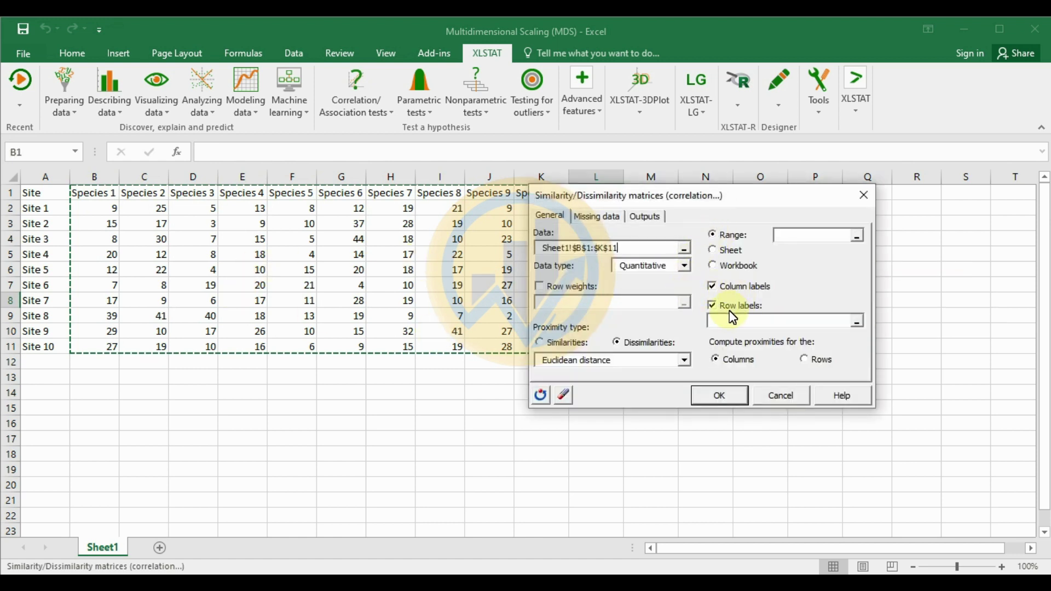
{"action": "left_click", "coordinate": [857, 321]}
{"action": "left_click_drag", "start_coordinate": [31, 192], "coordinate": [42, 350]}
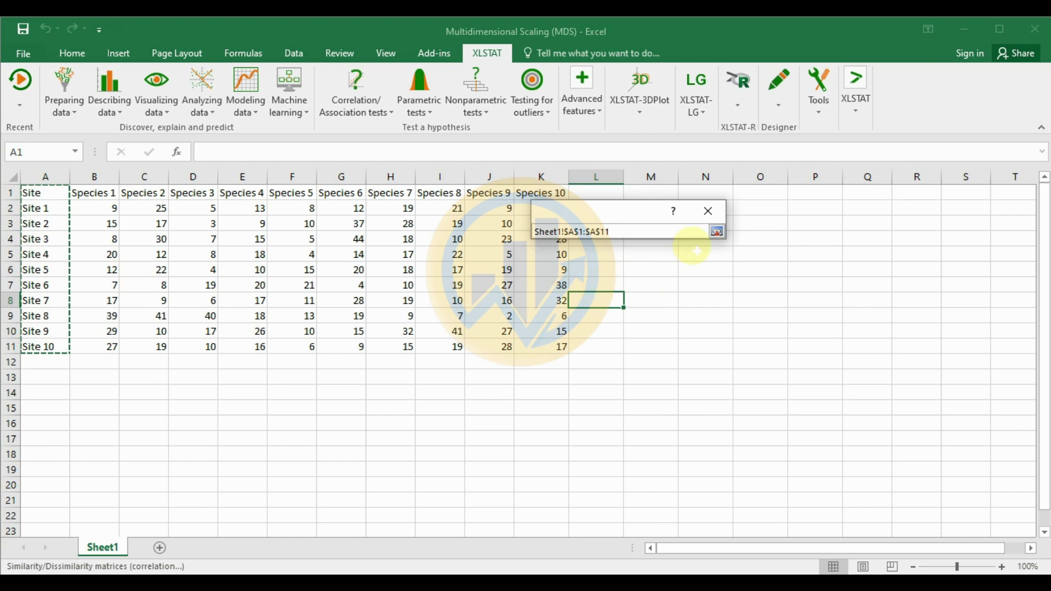
{"action": "left_click", "coordinate": [717, 232]}
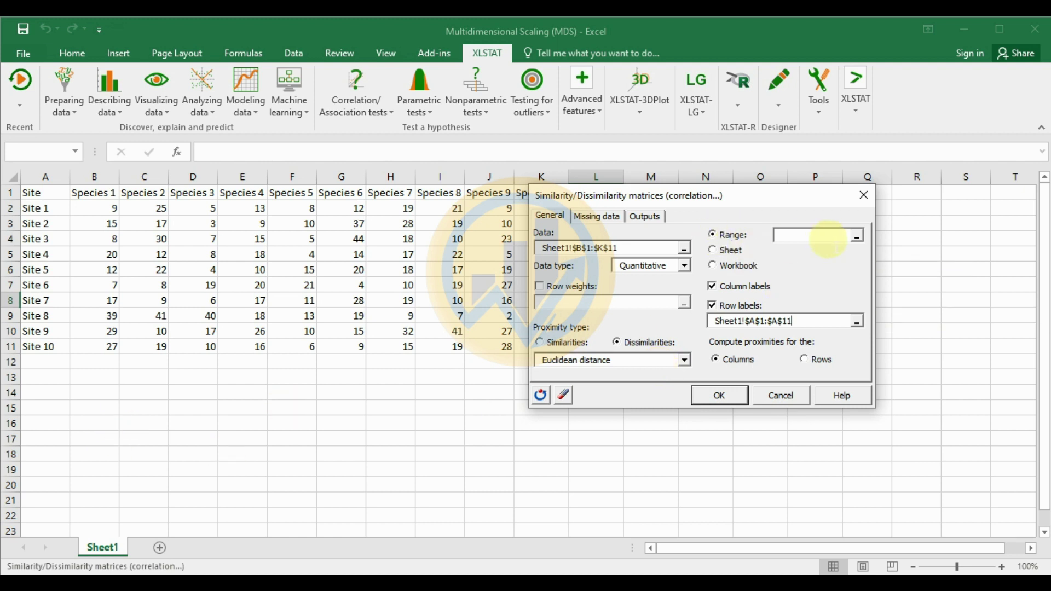
Set the output range to cell A14 and view the Missing data options.
{"action": "left_click", "coordinate": [858, 238]}
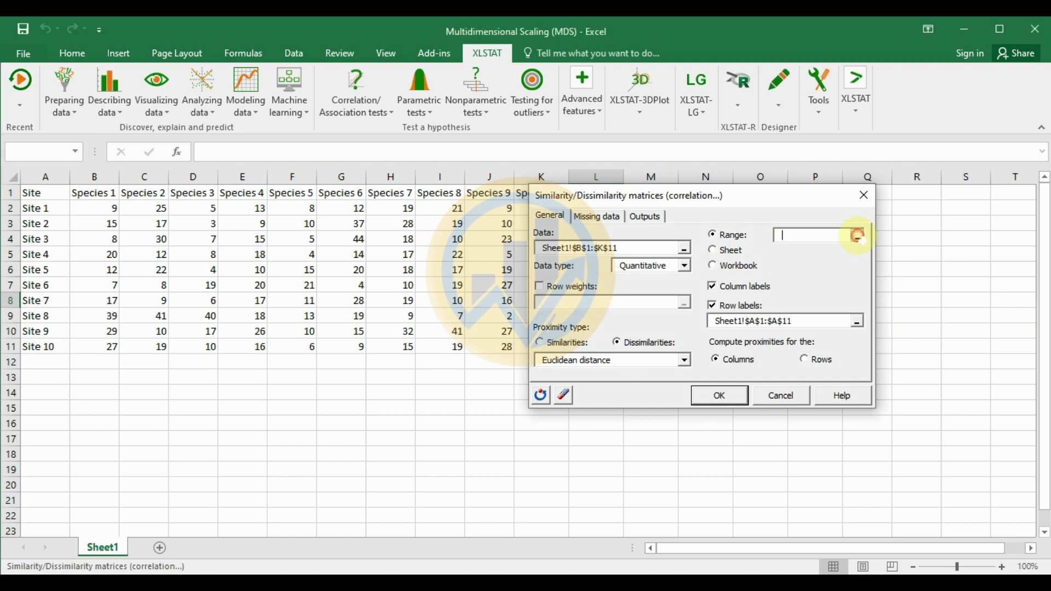
{"action": "left_click", "coordinate": [58, 399]}
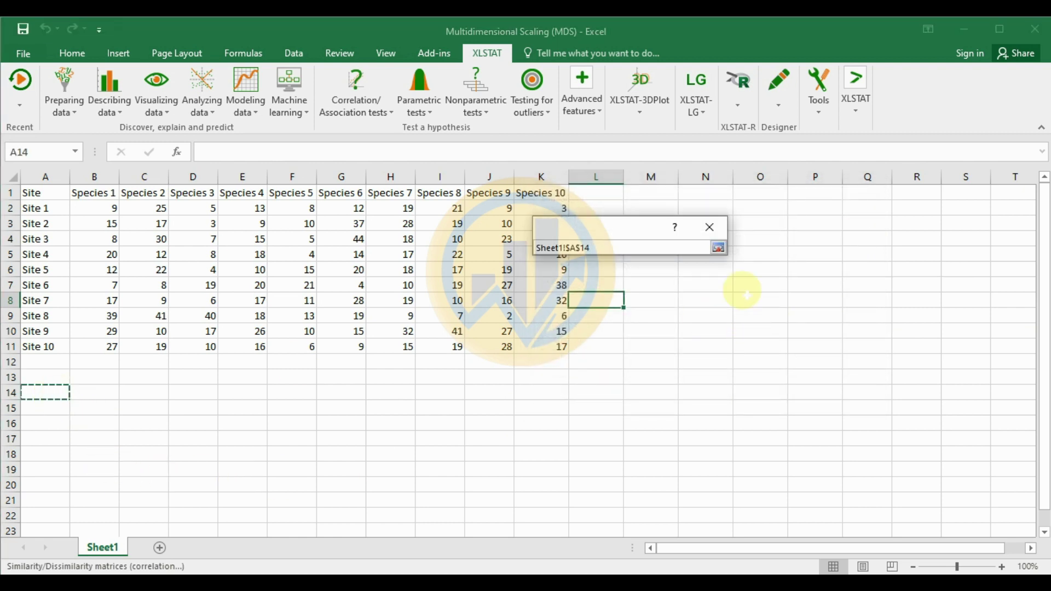
{"action": "left_click", "coordinate": [720, 248]}
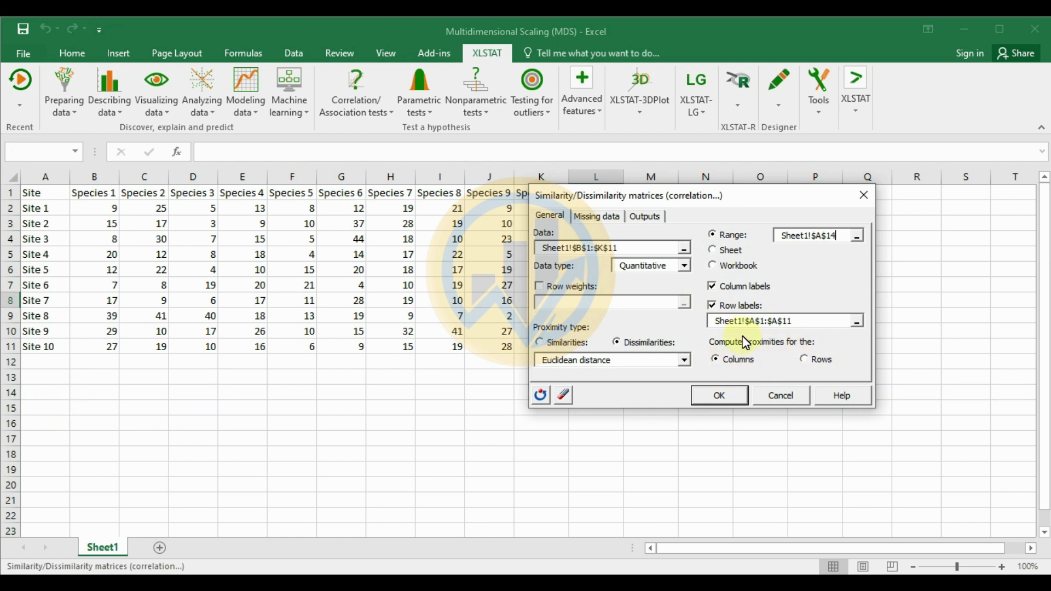
{"action": "left_click", "coordinate": [599, 217]}
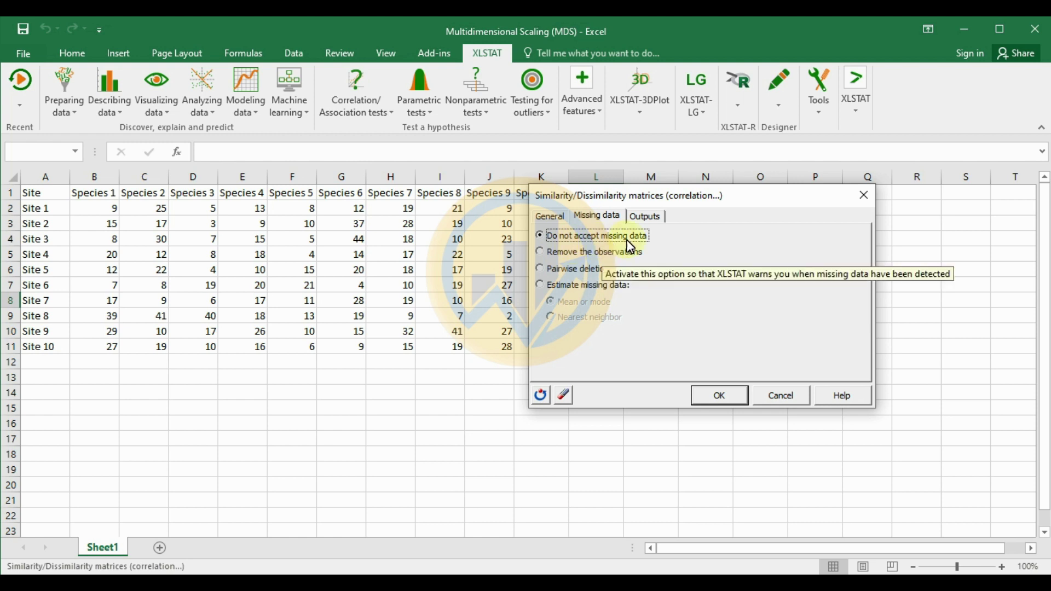
Keep Proximity matrix checked in the output options and run the dissimilarity calculation.
{"action": "left_click", "coordinate": [649, 217]}
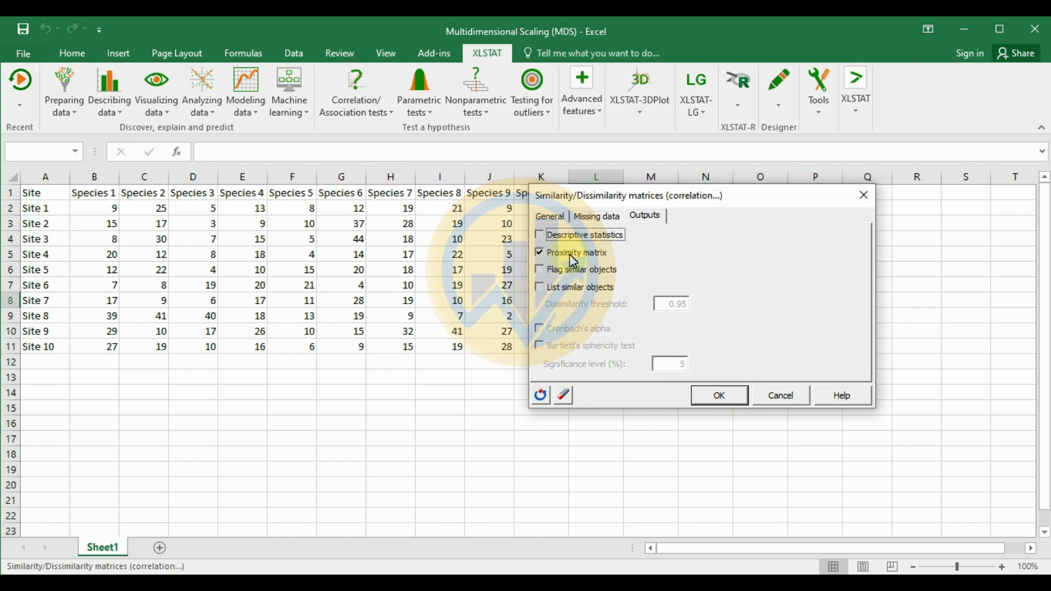
{"action": "left_click", "coordinate": [721, 395]}
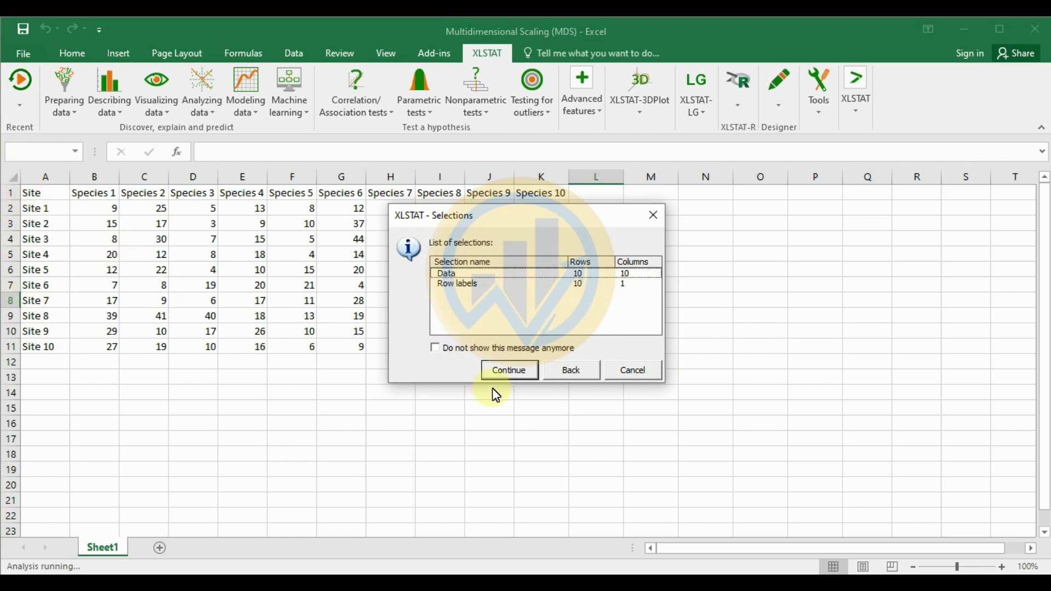
Continue with the 10×10 data and row labels and view the resulting Euclidean proximity matrix.
{"action": "left_click", "coordinate": [509, 370]}
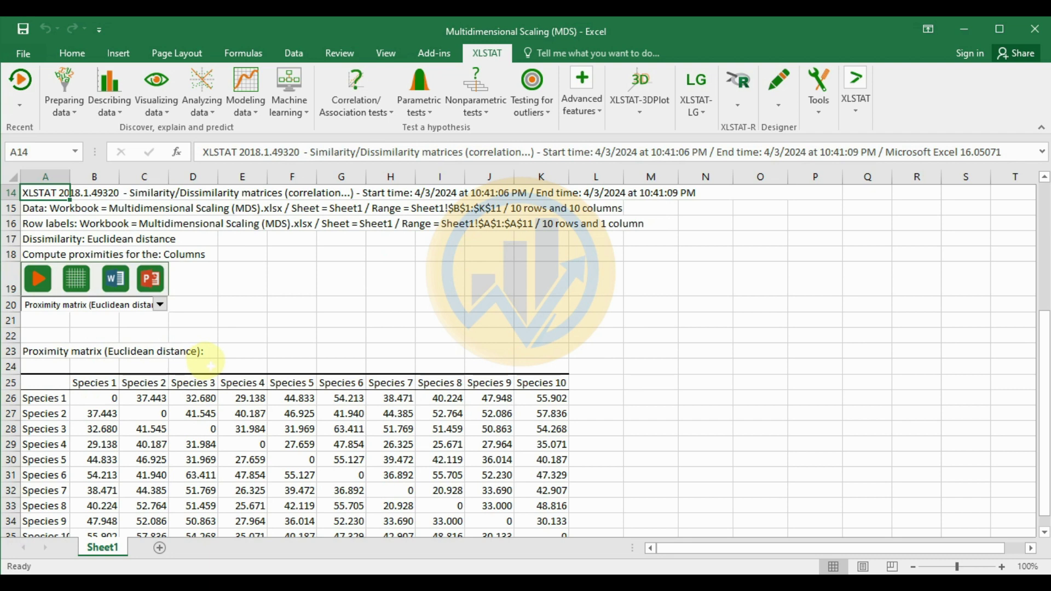
{"action": "scroll", "coordinate": [210, 366], "scroll_direction": "down", "scroll_amount": 1}
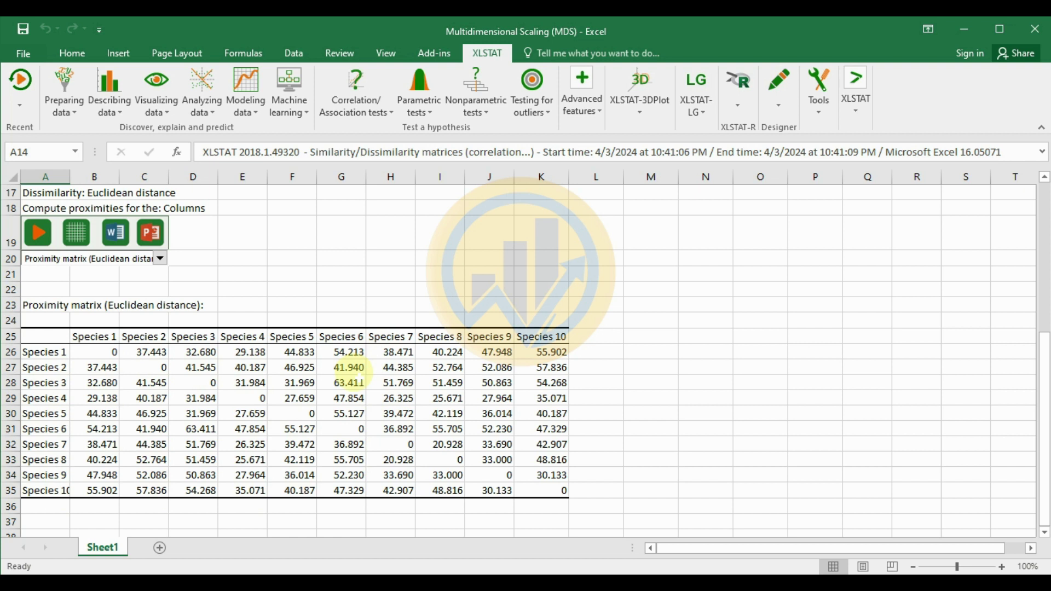
Start Multidimensional Scaling (MDS) and set its proximity matrix to A25:K35.
{"action": "left_click", "coordinate": [218, 112]}
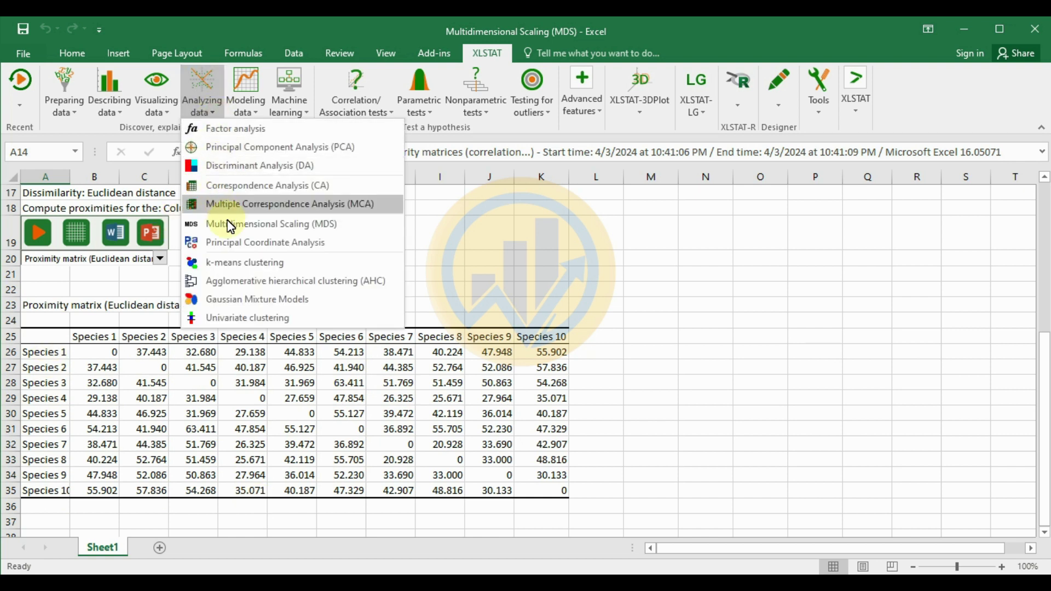
{"action": "left_click", "coordinate": [281, 224]}
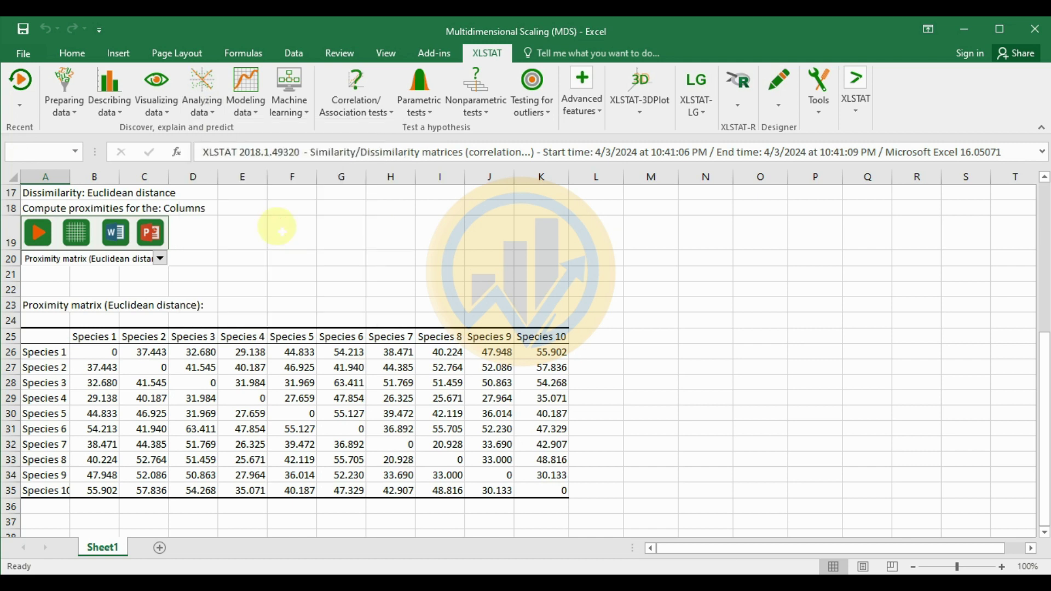
{"action": "left_click_drag", "start_coordinate": [408, 215], "coordinate": [594, 218]}
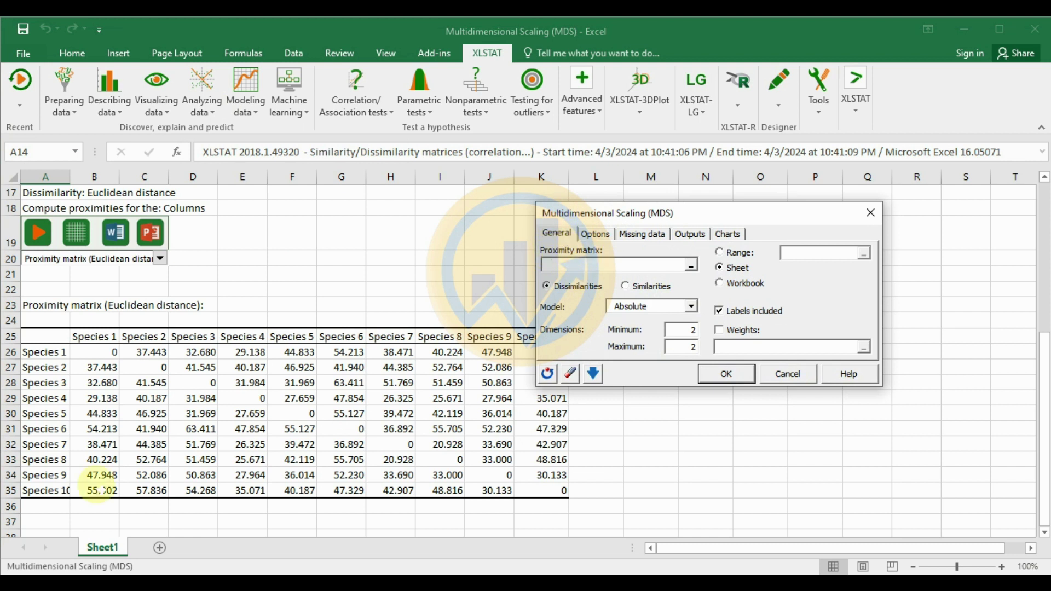
{"action": "left_click", "coordinate": [692, 265]}
{"action": "left_click_drag", "start_coordinate": [33, 335], "coordinate": [545, 487]}
{"action": "left_click", "coordinate": [723, 249]}
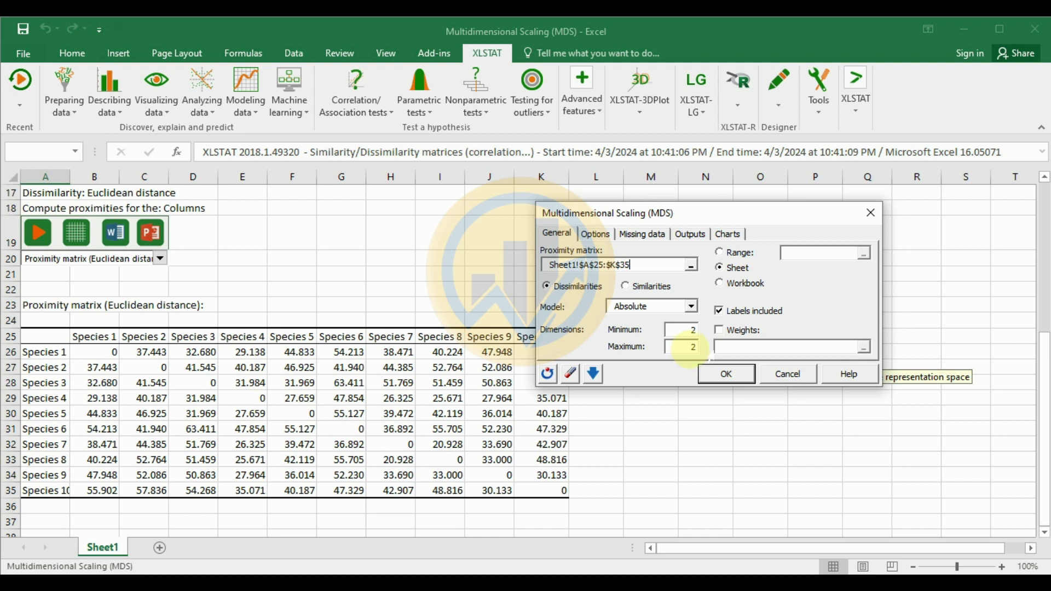
Set the maximum number of dimensions to 2.
{"action": "double_click", "coordinate": [691, 347]}
{"action": "double_click", "coordinate": [687, 348]}
{"action": "type", "text": "4"}
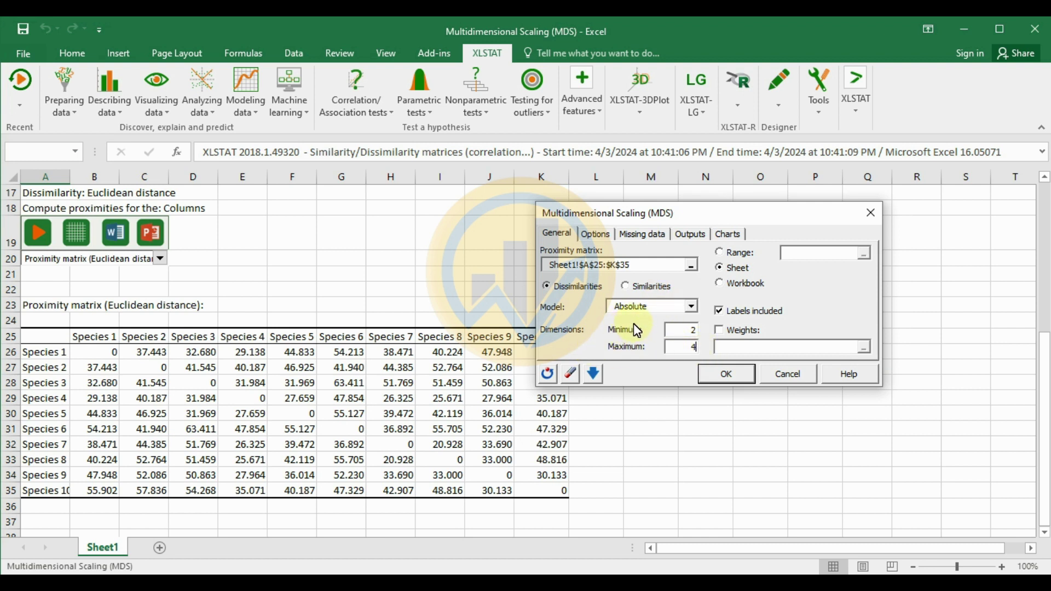
{"action": "double_click", "coordinate": [679, 347]}
{"action": "type", "text": "2"}
Keep Kruskal's stress (1) as the stress measure in the MDS options.
{"action": "left_click", "coordinate": [593, 240]}
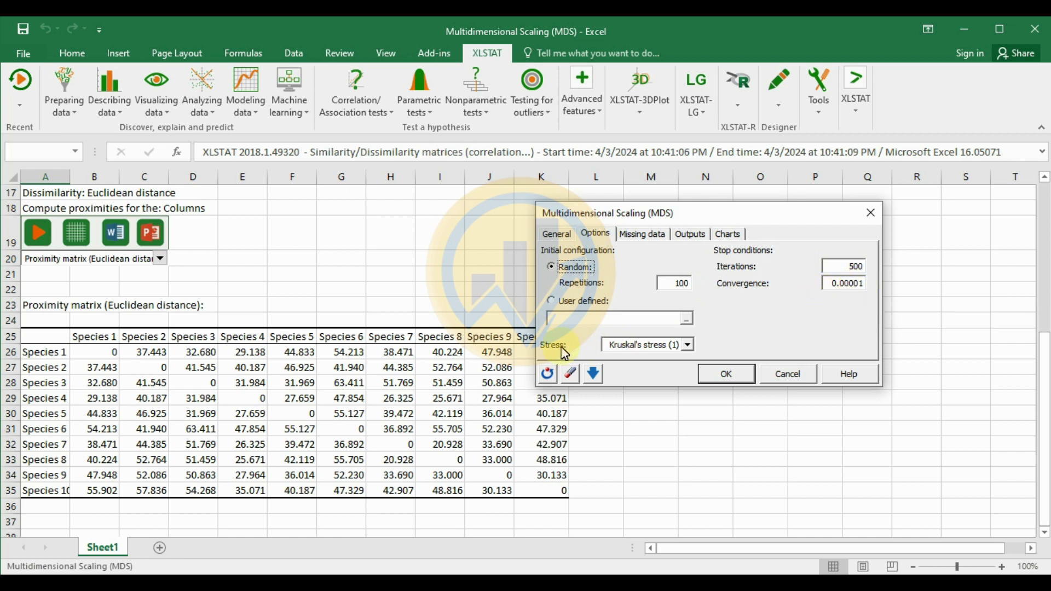
{"action": "left_click", "coordinate": [688, 346]}
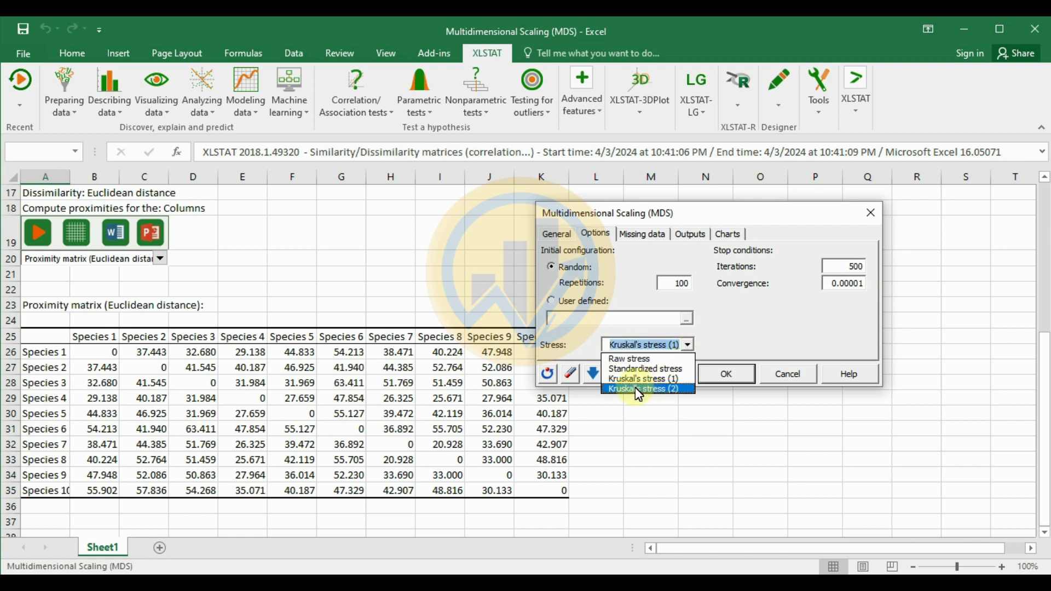
{"action": "left_click", "coordinate": [648, 379]}
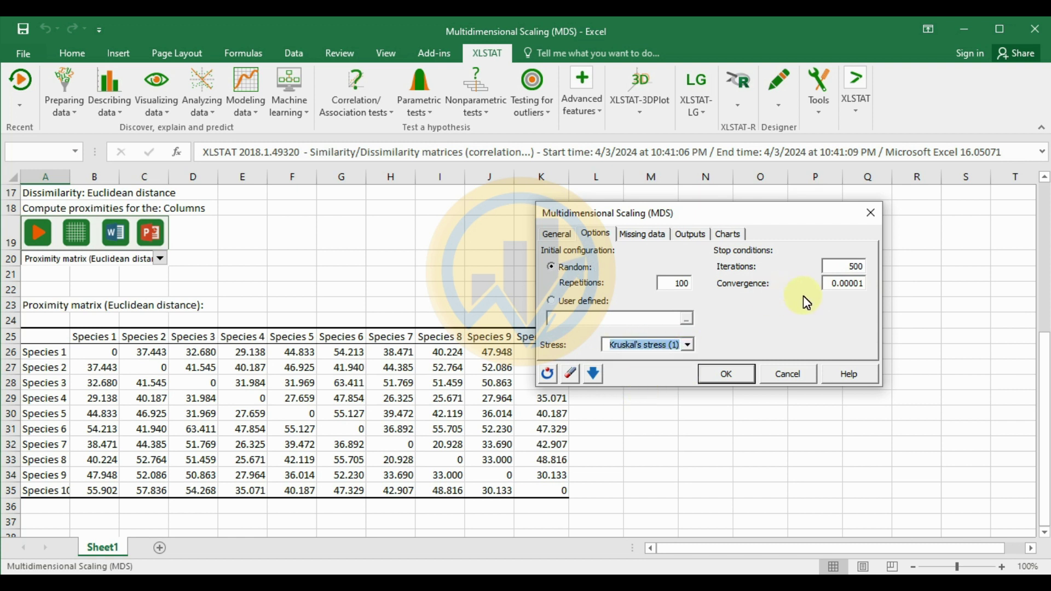
Review the Missing data, Outputs and Charts settings, then run the MDS analysis.
{"action": "left_click", "coordinate": [652, 235]}
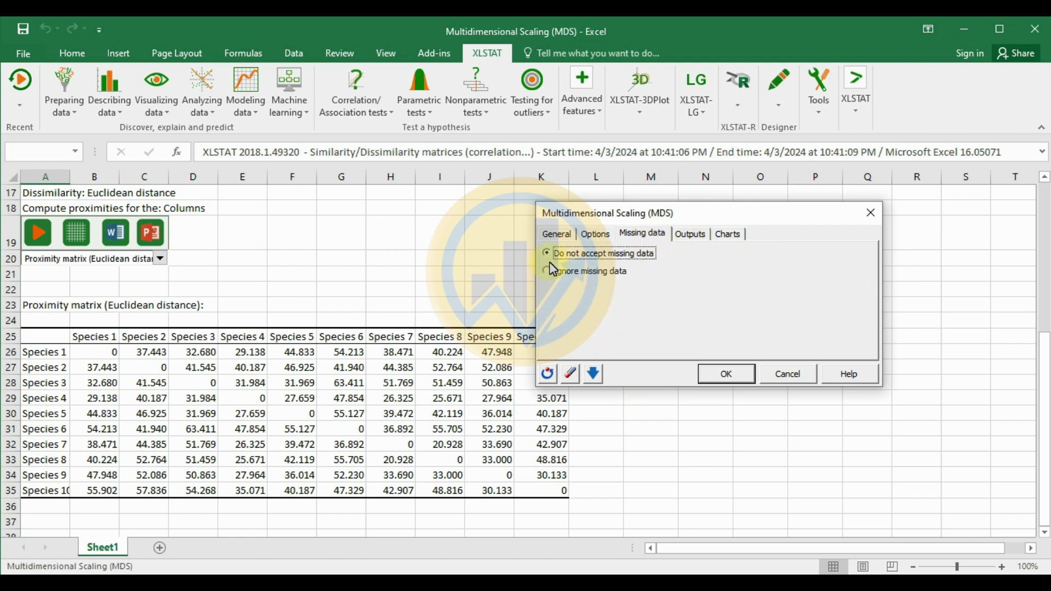
{"action": "left_click", "coordinate": [700, 236]}
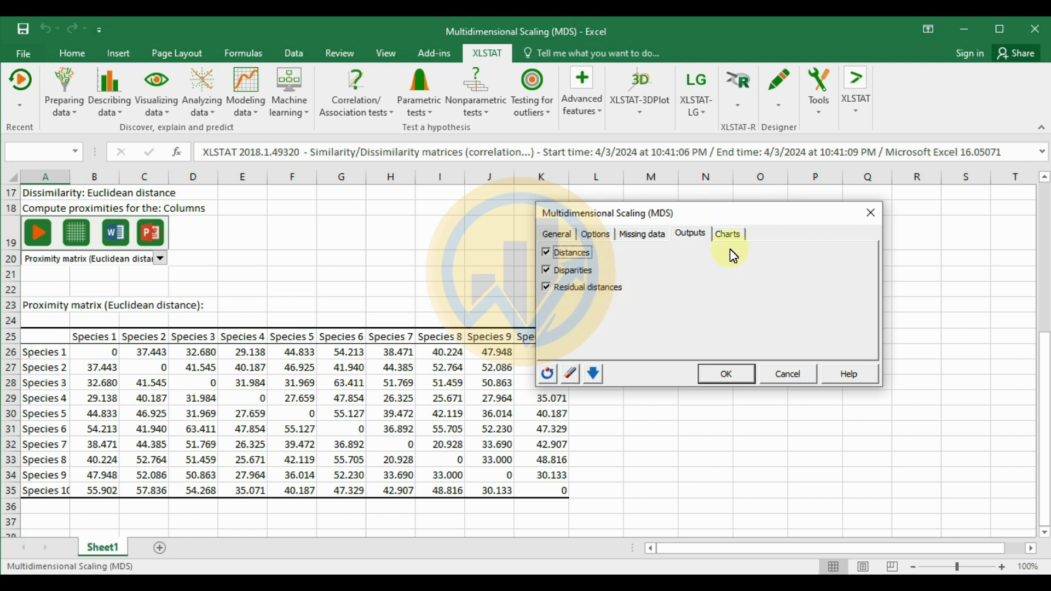
{"action": "left_click", "coordinate": [743, 235]}
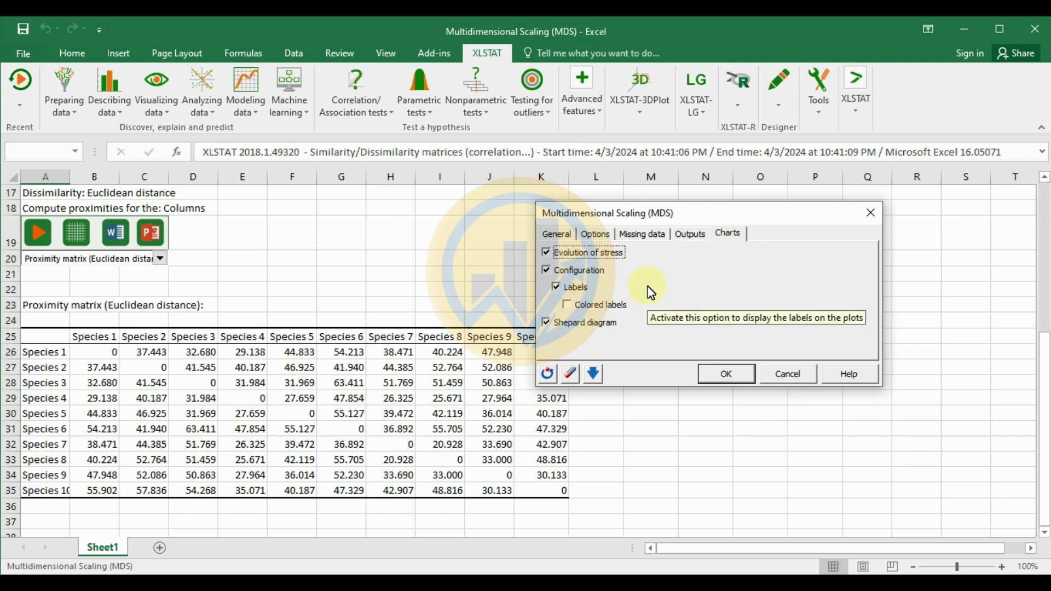
{"action": "left_click", "coordinate": [739, 378]}
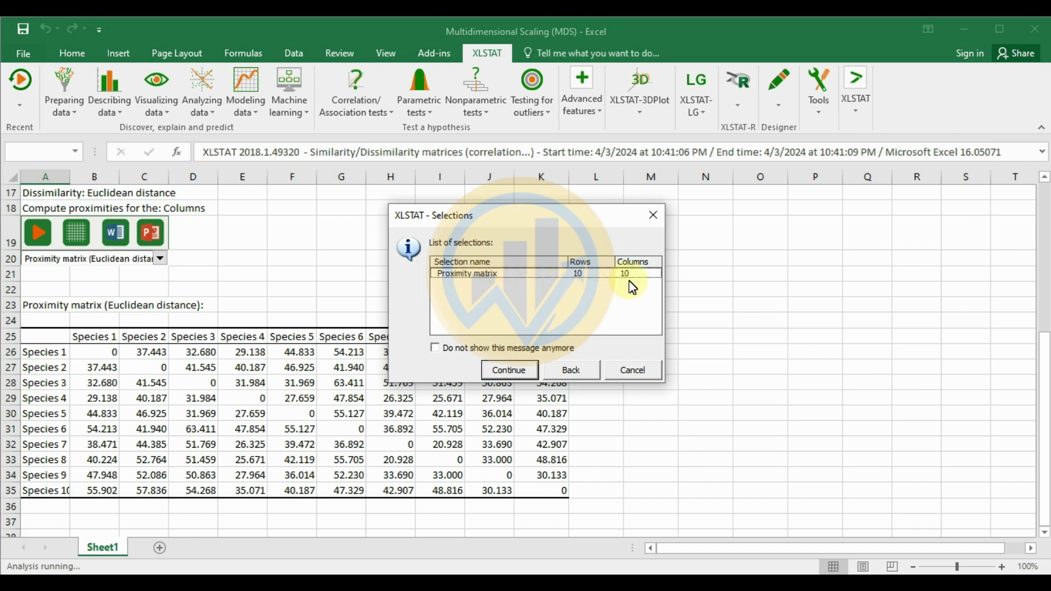
Confirm the 10×10 proximity matrix selection to generate the MDS report sheet.
{"action": "left_click", "coordinate": [523, 374]}
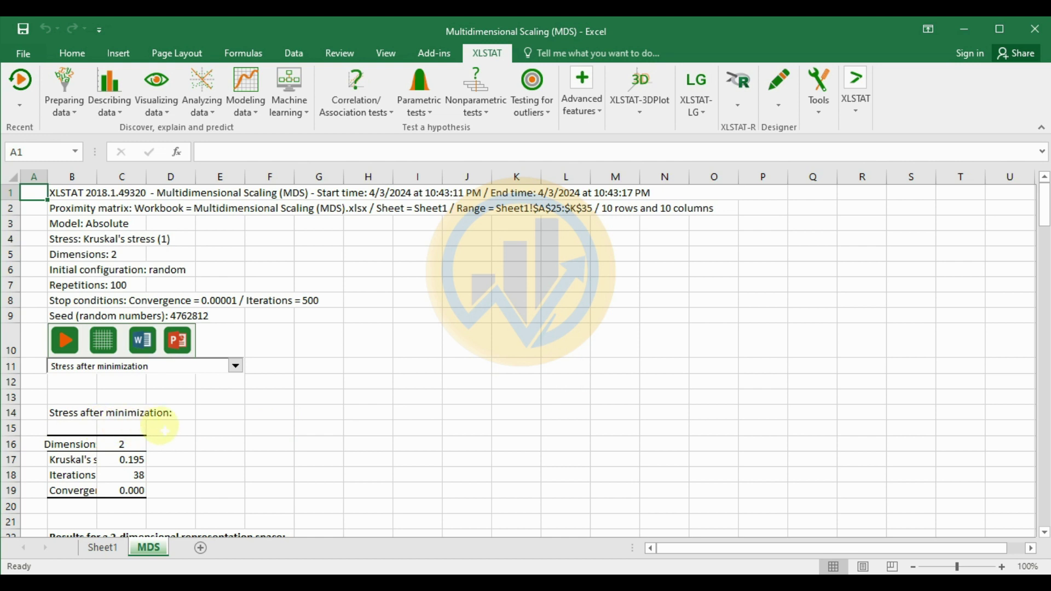
Widen column B to about 22.86 and check the Dimensions and Kruskal's stress values in C16–C17.
{"action": "scroll", "coordinate": [207, 422], "scroll_direction": "down", "scroll_amount": 1}
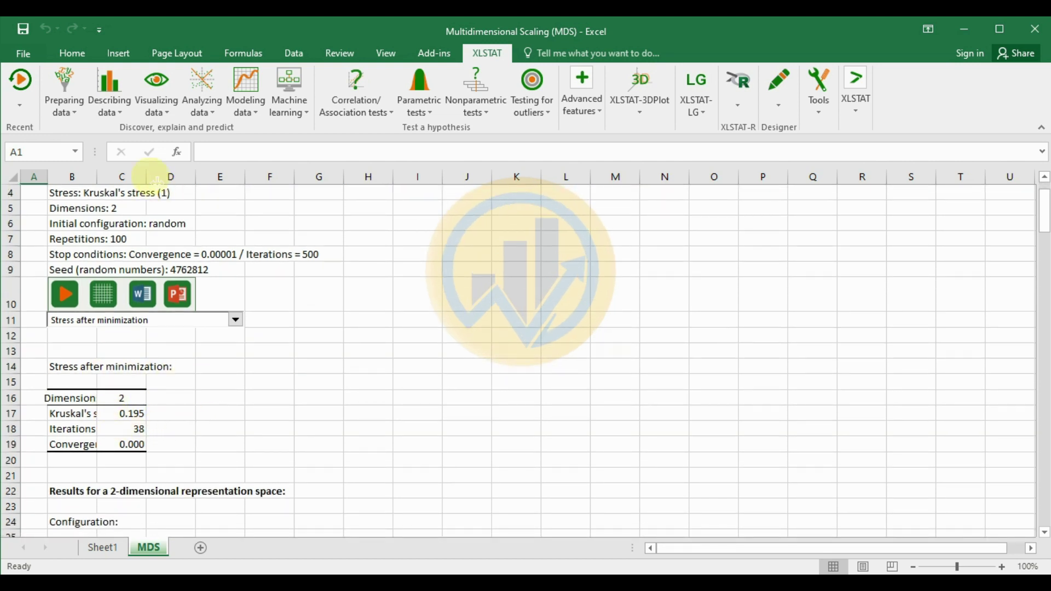
{"action": "left_click_drag", "start_coordinate": [97, 176], "coordinate": [133, 175]}
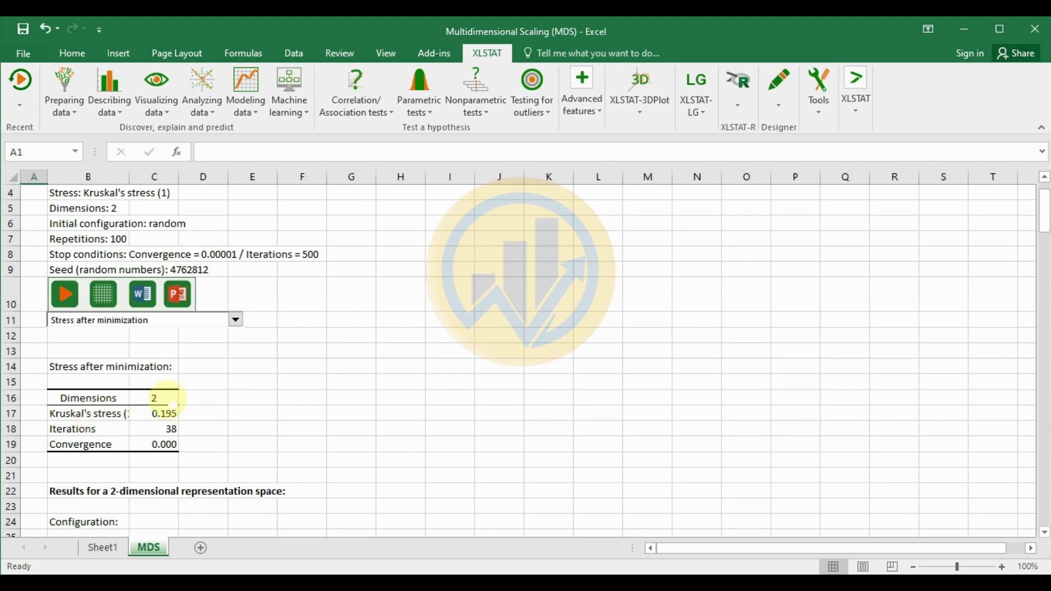
{"action": "left_click", "coordinate": [164, 401]}
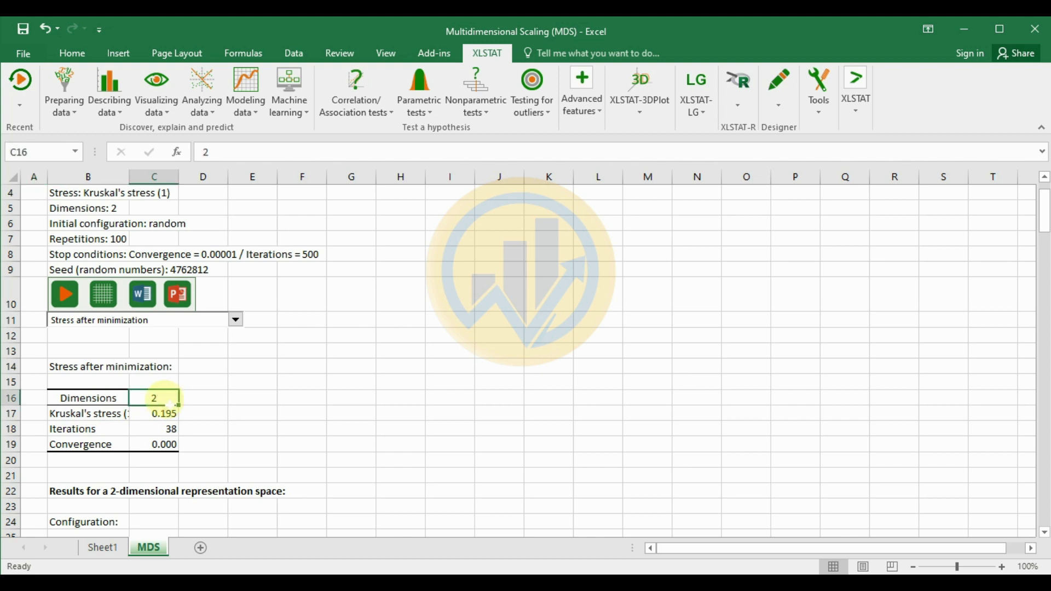
{"action": "left_click", "coordinate": [204, 399]}
{"action": "left_click", "coordinate": [247, 399]}
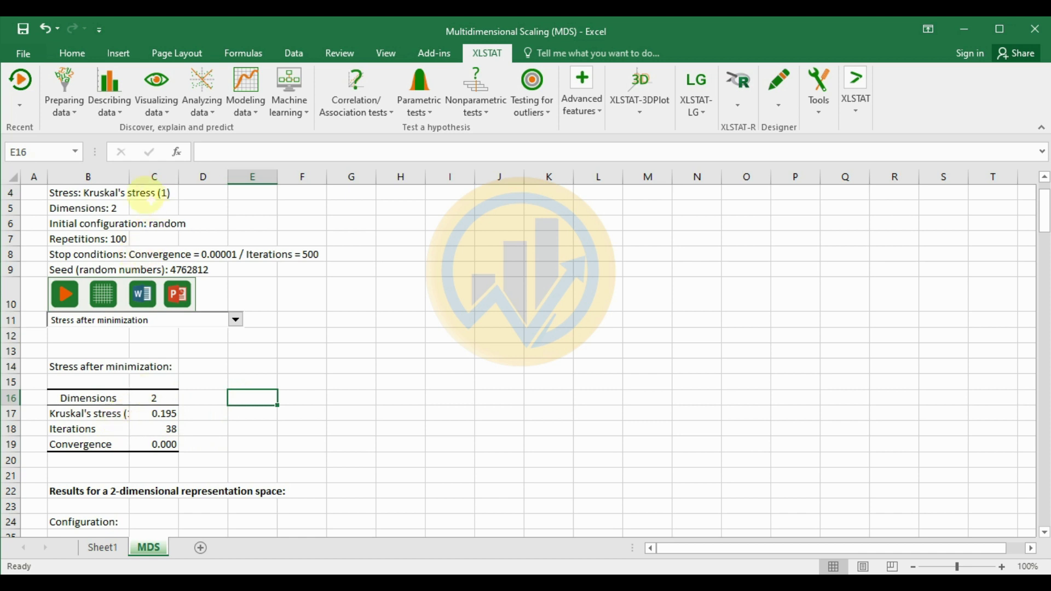
{"action": "left_click_drag", "start_coordinate": [131, 177], "coordinate": [178, 182]}
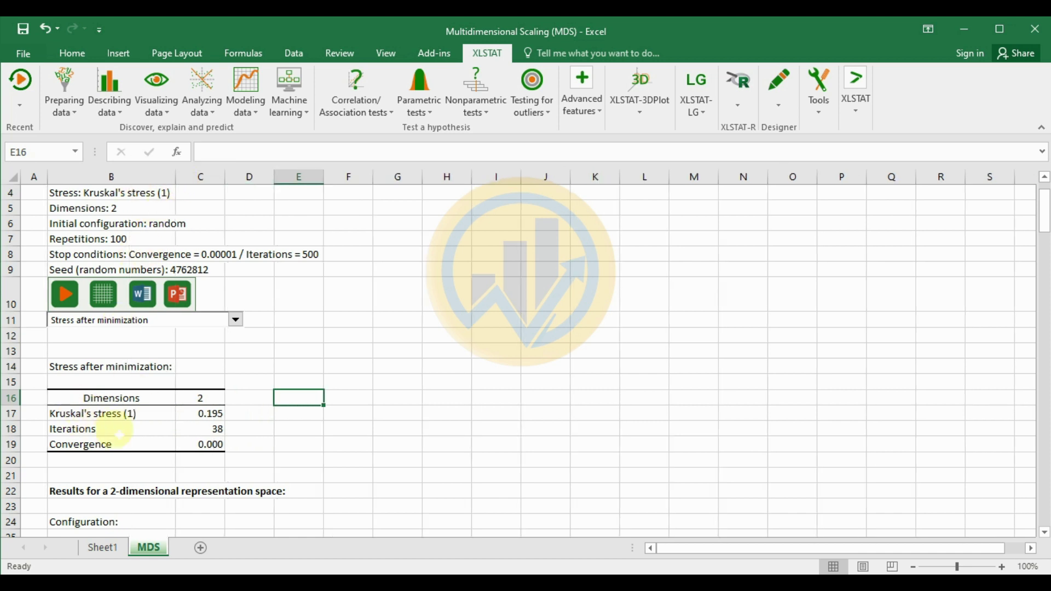
{"action": "left_click", "coordinate": [208, 414]}
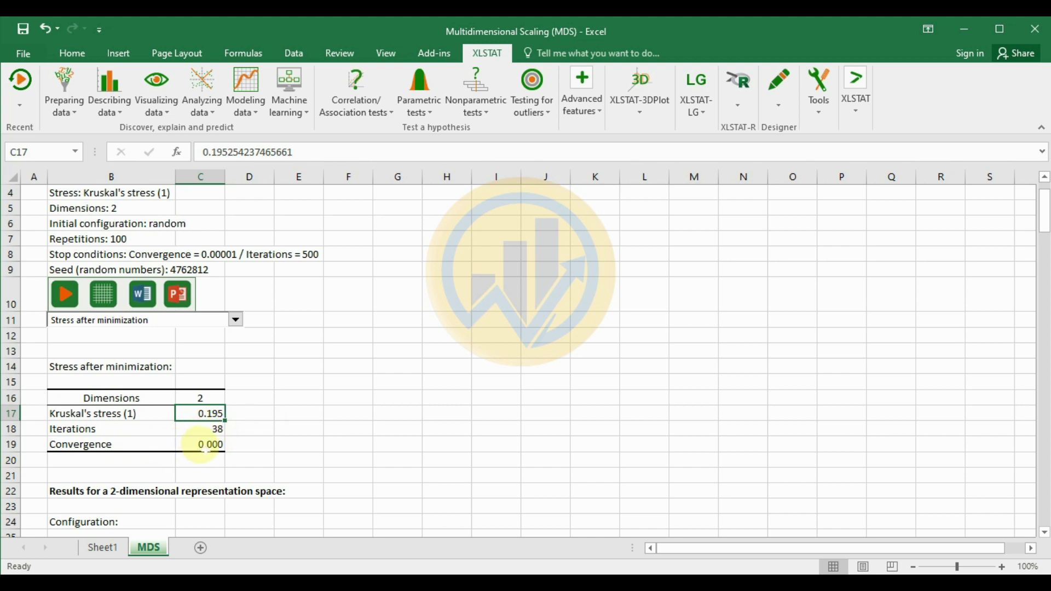
Scroll down the MDS report to the species coordinates table and Configuration chart.
{"action": "scroll", "coordinate": [392, 443], "scroll_direction": "down", "scroll_amount": 2}
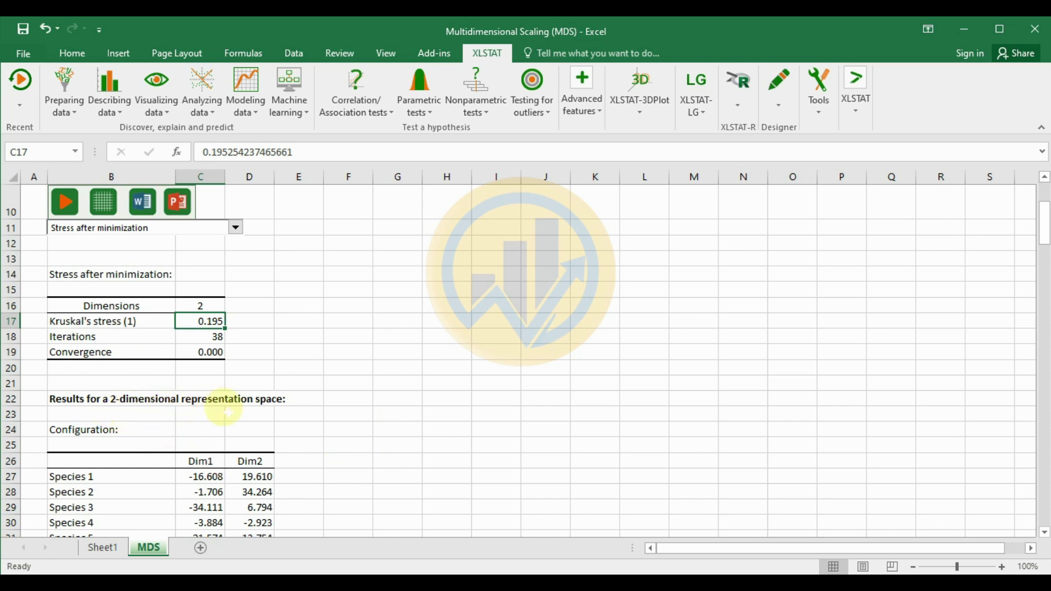
{"action": "scroll", "coordinate": [308, 414], "scroll_direction": "down", "scroll_amount": 2}
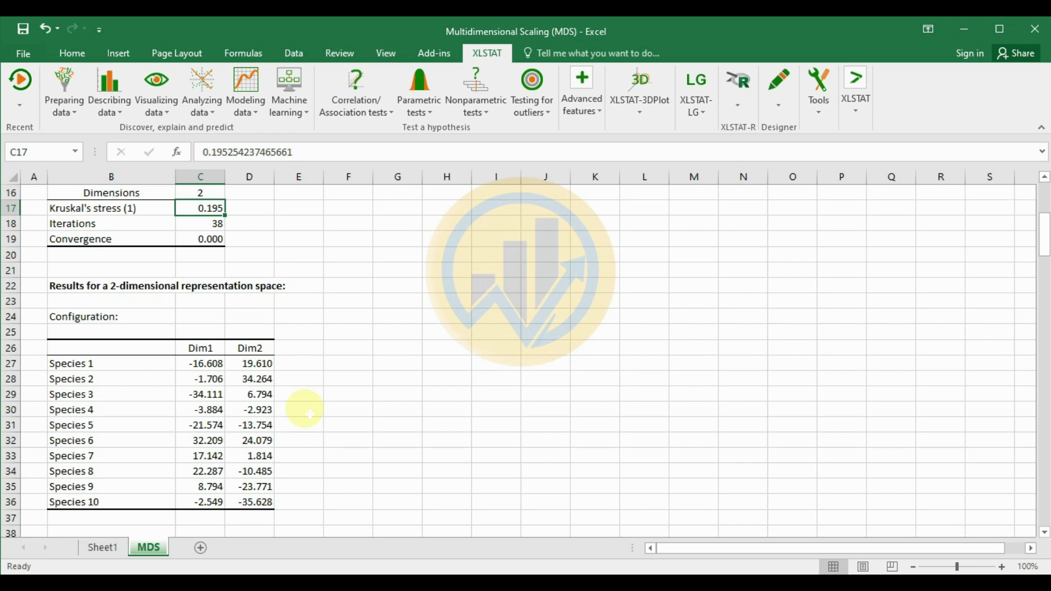
{"action": "scroll", "coordinate": [308, 413], "scroll_direction": "down", "scroll_amount": 1}
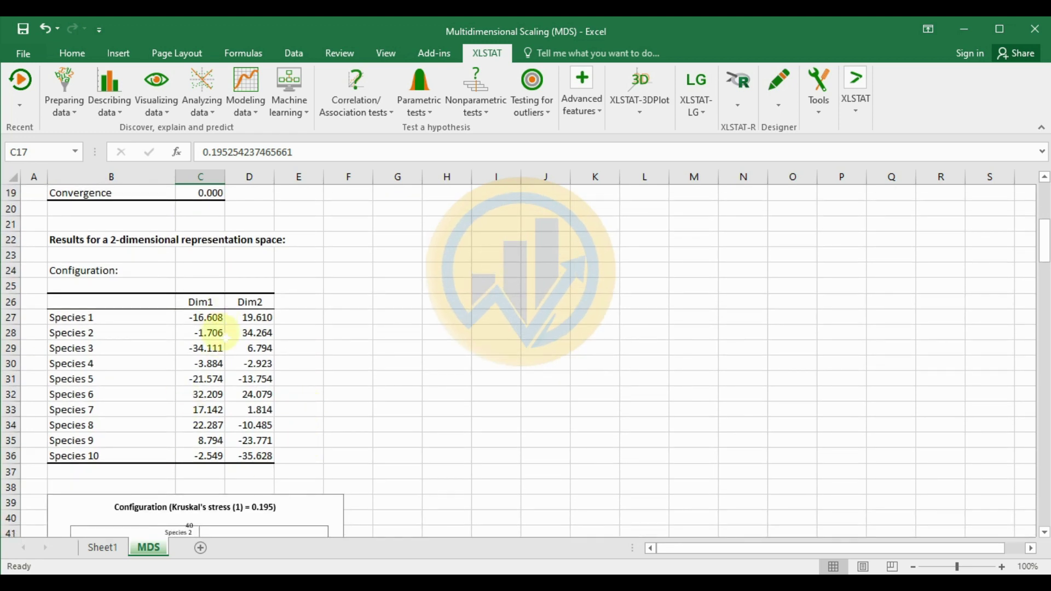
{"action": "scroll", "coordinate": [300, 389], "scroll_direction": "down", "scroll_amount": 4}
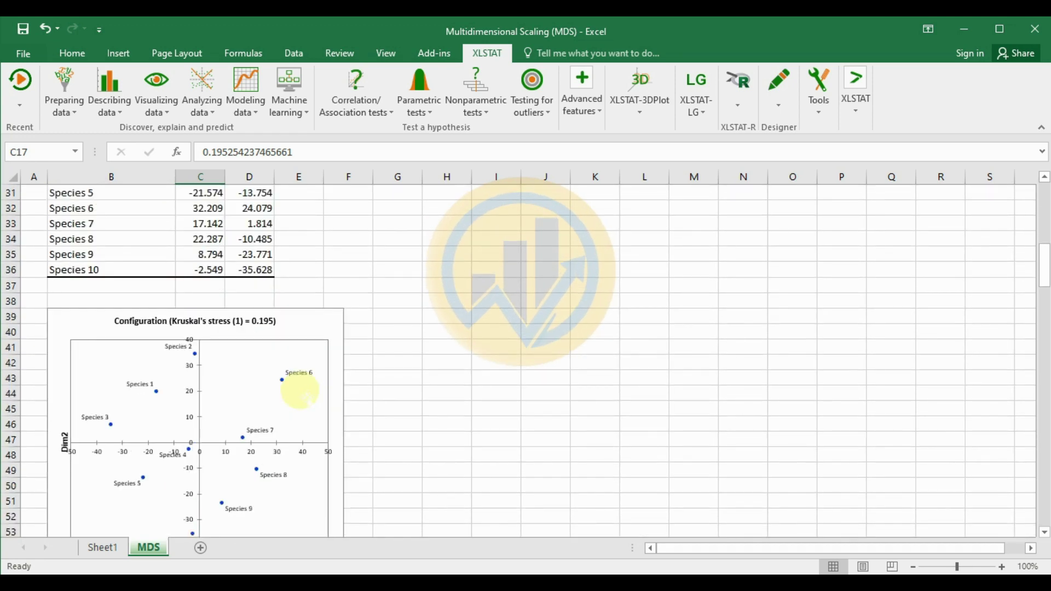
{"action": "scroll", "coordinate": [300, 389], "scroll_direction": "up", "scroll_amount": 4}
{"action": "scroll", "coordinate": [300, 390], "scroll_direction": "up", "scroll_amount": 3}
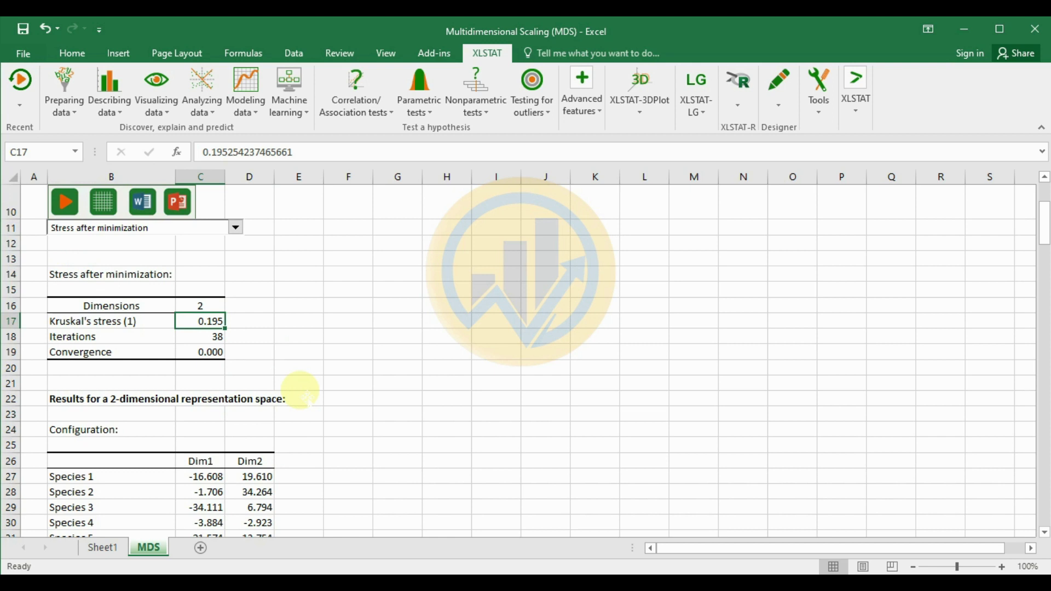
{"action": "scroll", "coordinate": [303, 390], "scroll_direction": "down", "scroll_amount": 2}
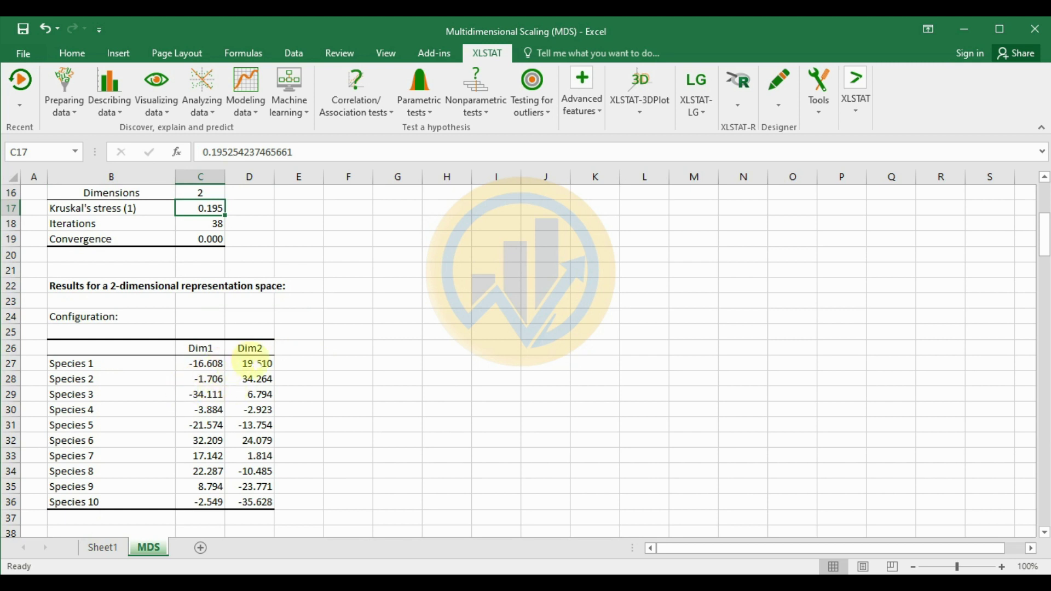
{"action": "scroll", "coordinate": [352, 394], "scroll_direction": "down", "scroll_amount": 2}
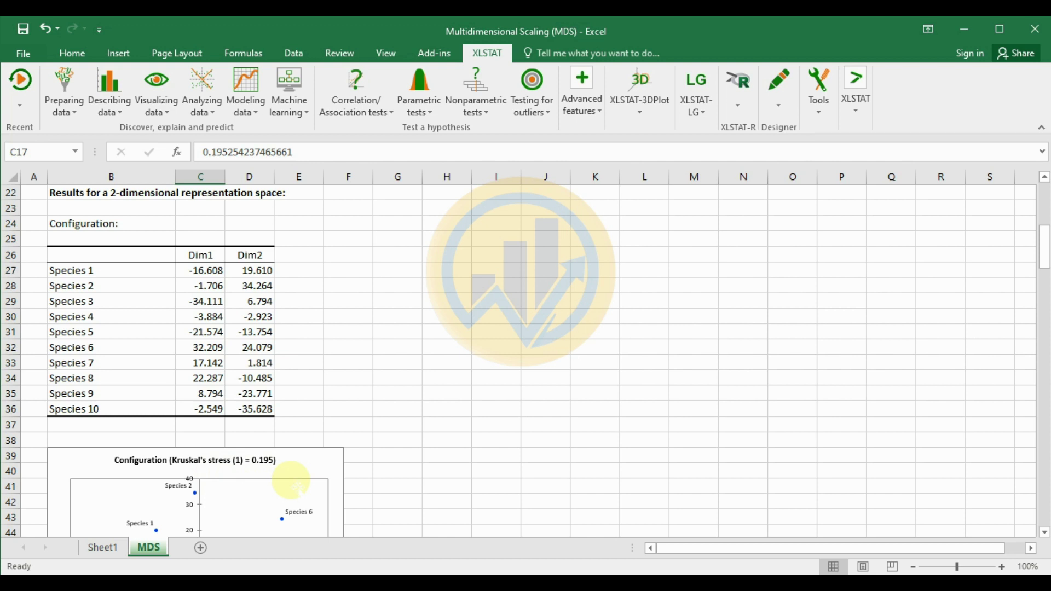
{"action": "scroll", "coordinate": [296, 493], "scroll_direction": "down", "scroll_amount": 1}
Move the Configuration chart beside the coordinates table in columns F–L and enlarge it.
{"action": "left_click_drag", "start_coordinate": [320, 417], "coordinate": [638, 222]}
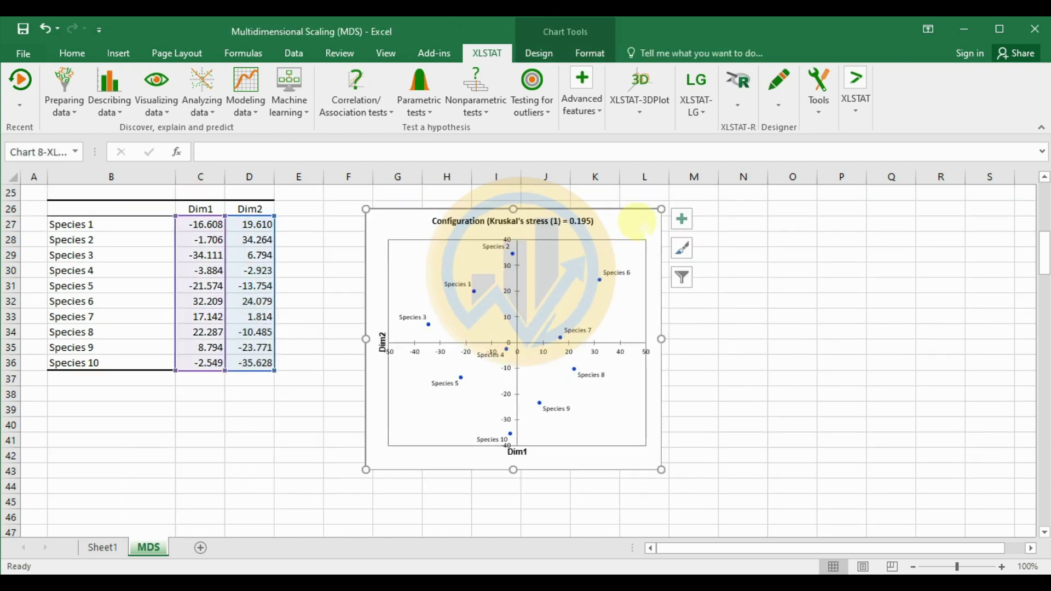
{"action": "left_click_drag", "start_coordinate": [661, 470], "coordinate": [751, 511]}
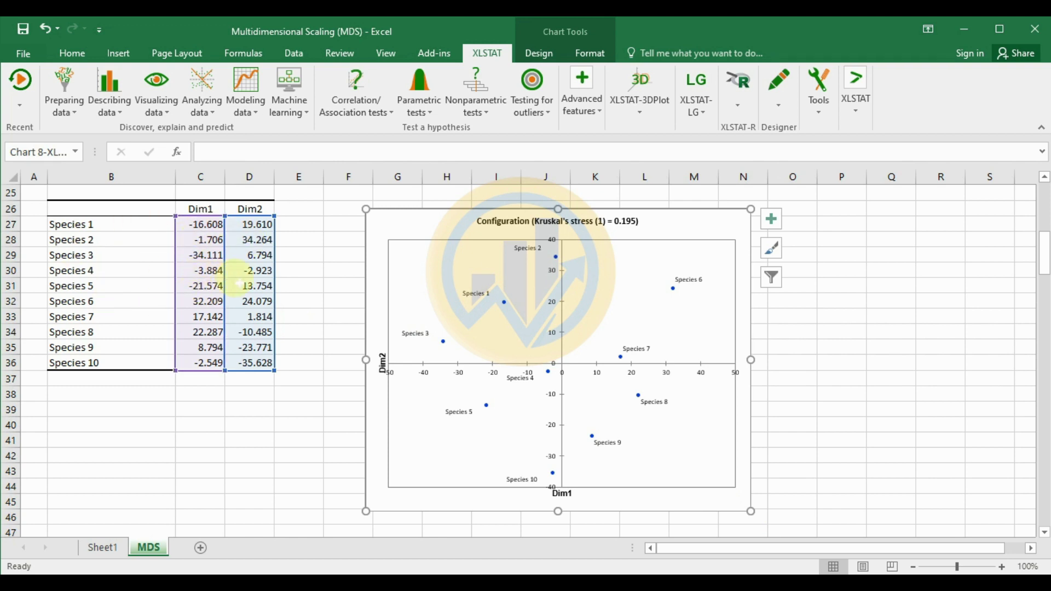
{"action": "scroll", "coordinate": [240, 284], "scroll_direction": "up", "scroll_amount": 1}
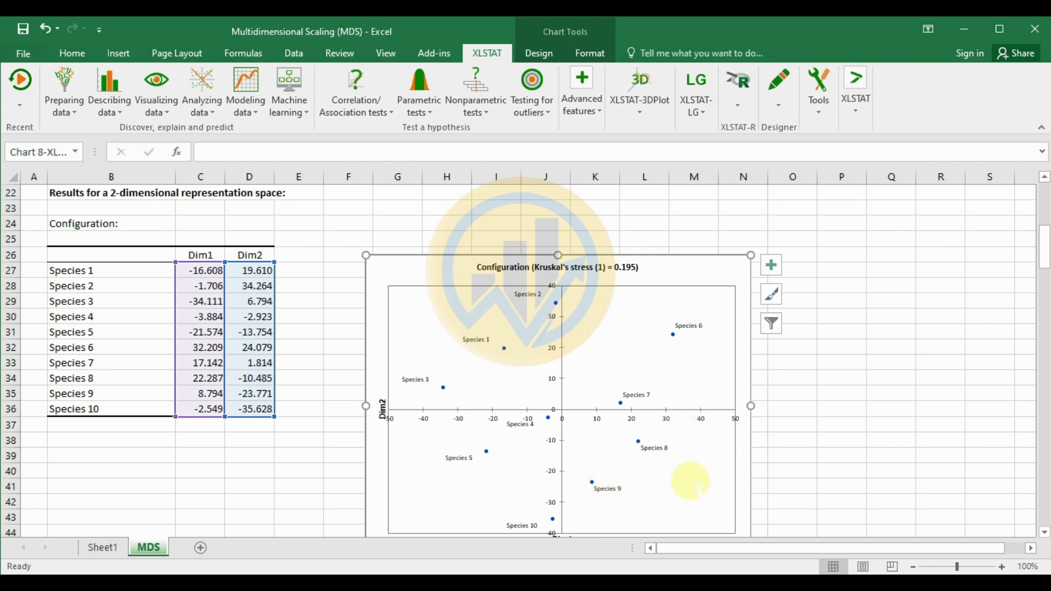
Scroll to the 10×10 distances table, showing 20.900 between Species 1 and 2.
{"action": "scroll", "coordinate": [671, 449], "scroll_direction": "down", "scroll_amount": 1}
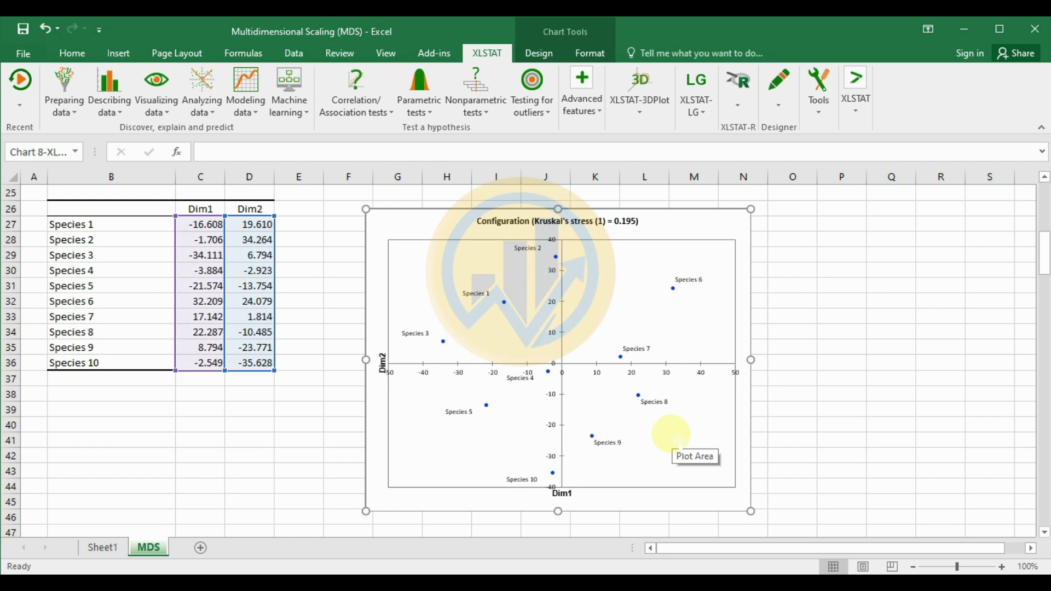
{"action": "scroll", "coordinate": [673, 438], "scroll_direction": "up", "scroll_amount": 1}
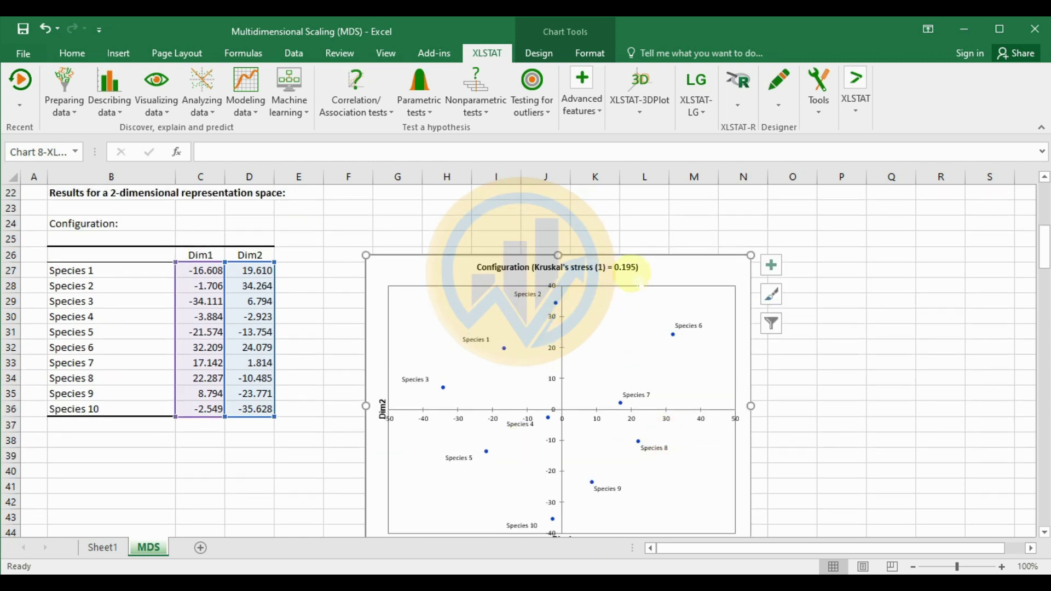
{"action": "scroll", "coordinate": [397, 389], "scroll_direction": "up", "scroll_amount": 1}
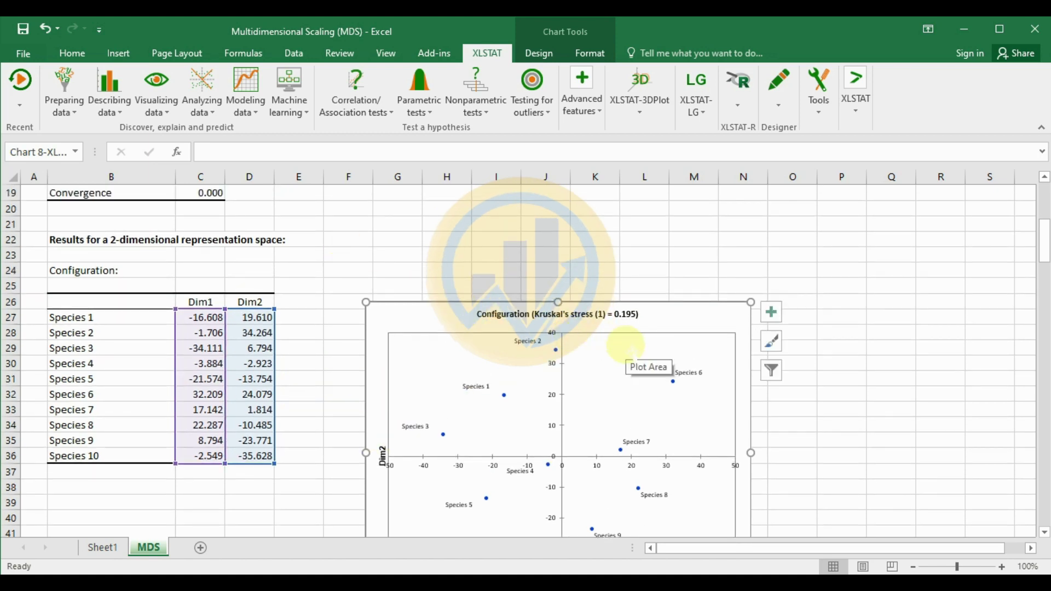
{"action": "scroll", "coordinate": [630, 350], "scroll_direction": "down", "scroll_amount": 6}
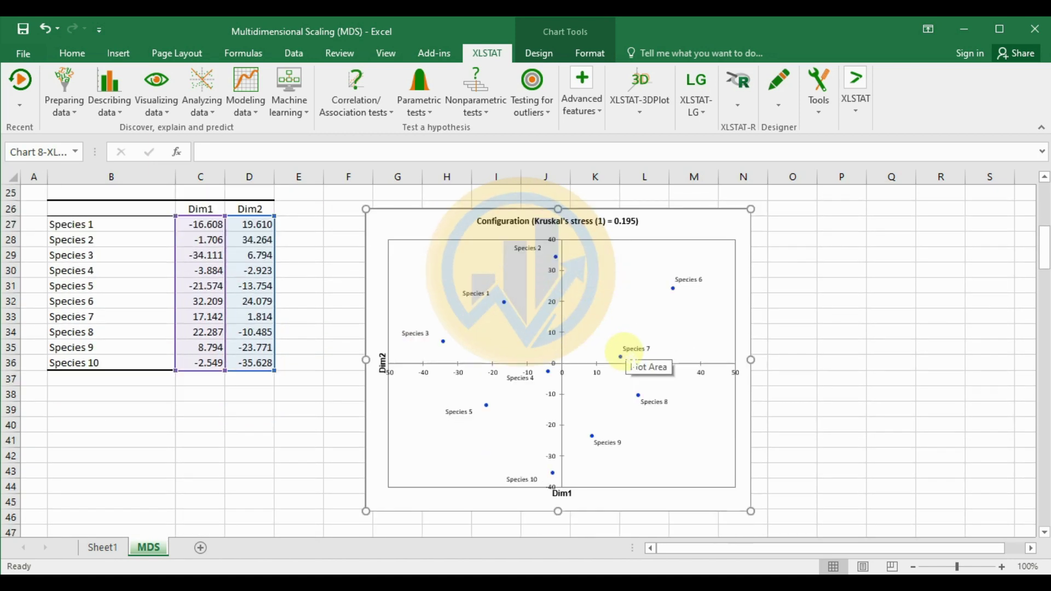
{"action": "scroll", "coordinate": [624, 359], "scroll_direction": "down", "scroll_amount": 3}
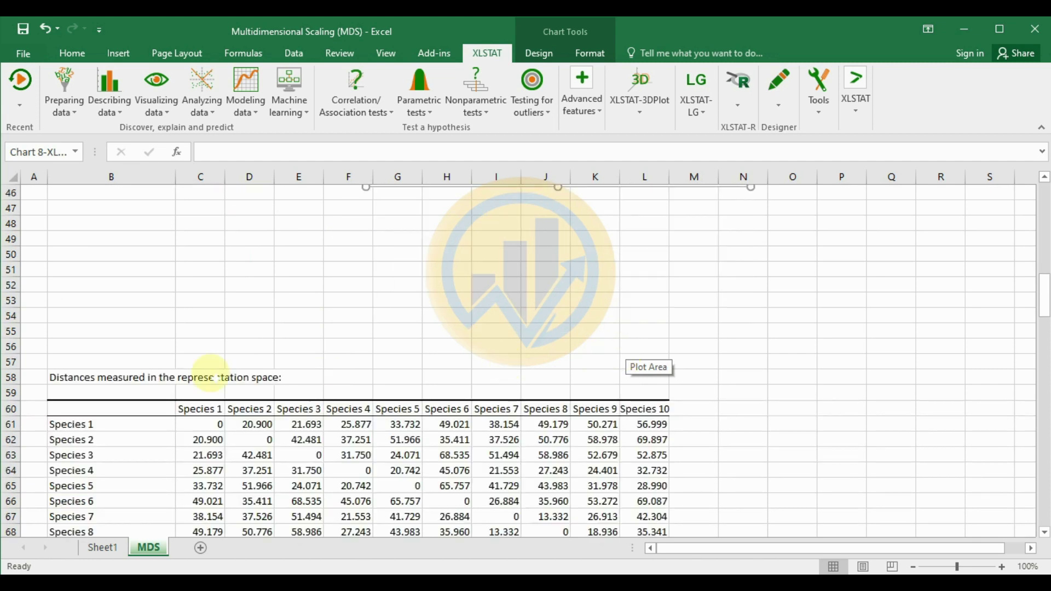
Scroll past the distances table to the disparities (37.443 for Species 1–2) and residual distances tables.
{"action": "scroll", "coordinate": [211, 251], "scroll_direction": "down", "scroll_amount": 2}
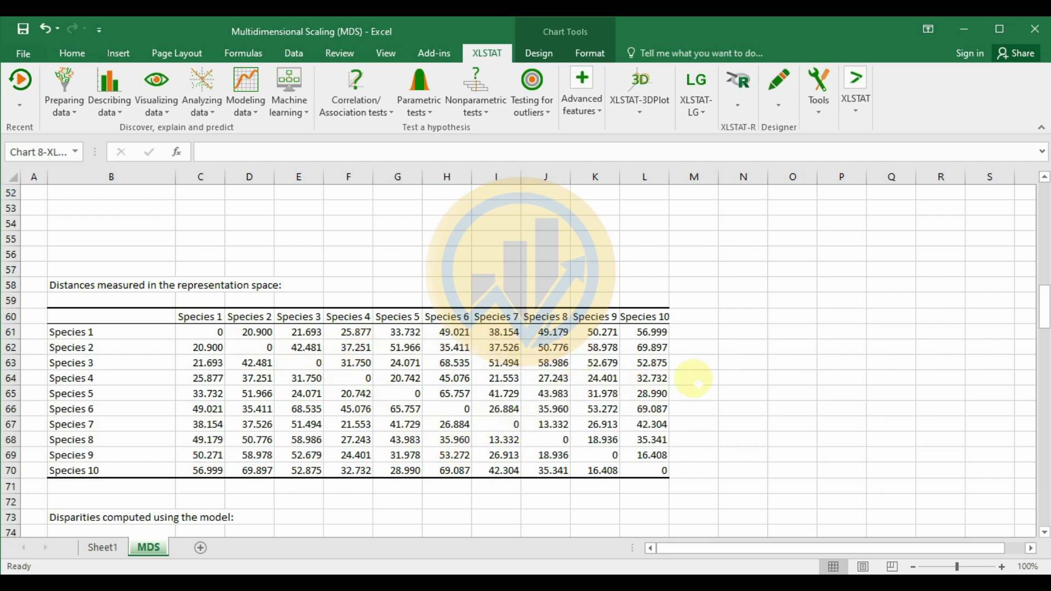
{"action": "scroll", "coordinate": [694, 384], "scroll_direction": "down", "scroll_amount": 1}
{"action": "scroll", "coordinate": [694, 385], "scroll_direction": "down", "scroll_amount": 1}
{"action": "scroll", "coordinate": [694, 384], "scroll_direction": "down", "scroll_amount": 1}
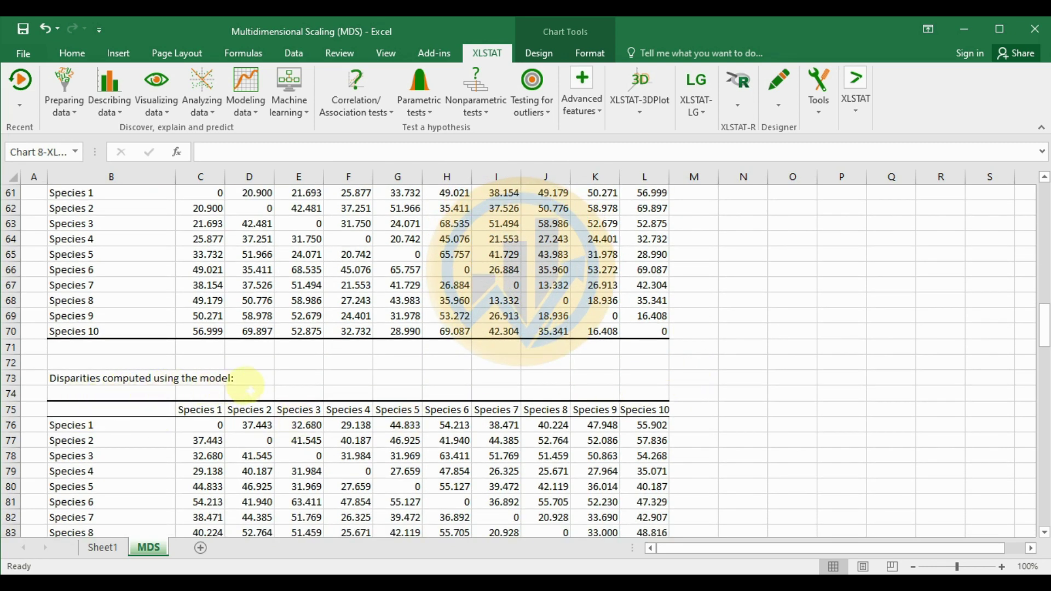
{"action": "scroll", "coordinate": [236, 386], "scroll_direction": "down", "scroll_amount": 1}
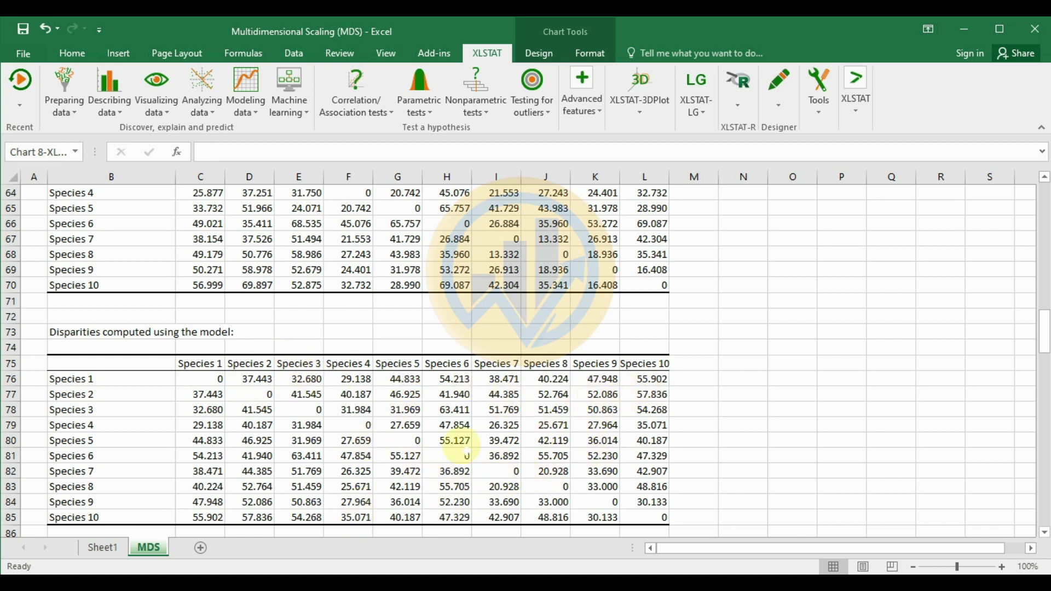
{"action": "scroll", "coordinate": [395, 439], "scroll_direction": "down", "scroll_amount": 3}
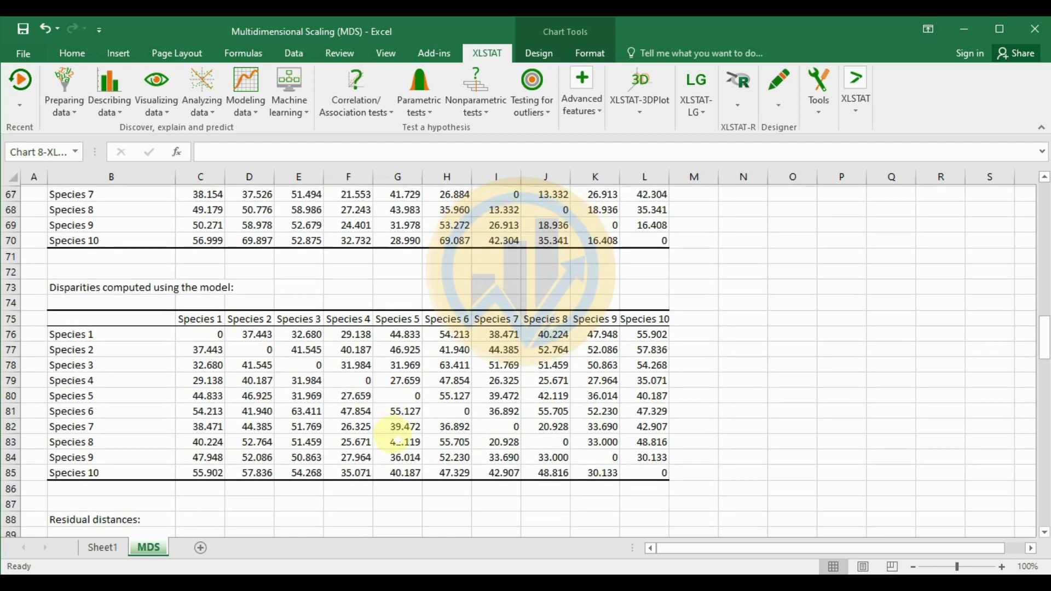
{"action": "scroll", "coordinate": [399, 441], "scroll_direction": "down", "scroll_amount": 2}
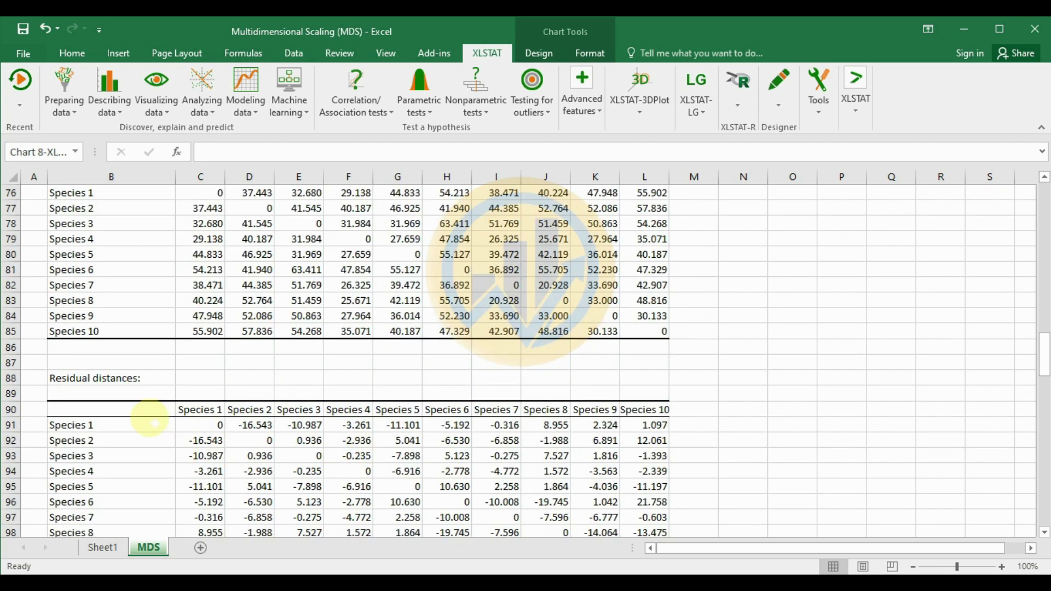
Scroll down past the residual distances to the comparative table, starting with the Species 7–Species 8 pair.
{"action": "scroll", "coordinate": [547, 424], "scroll_direction": "down", "scroll_amount": 2}
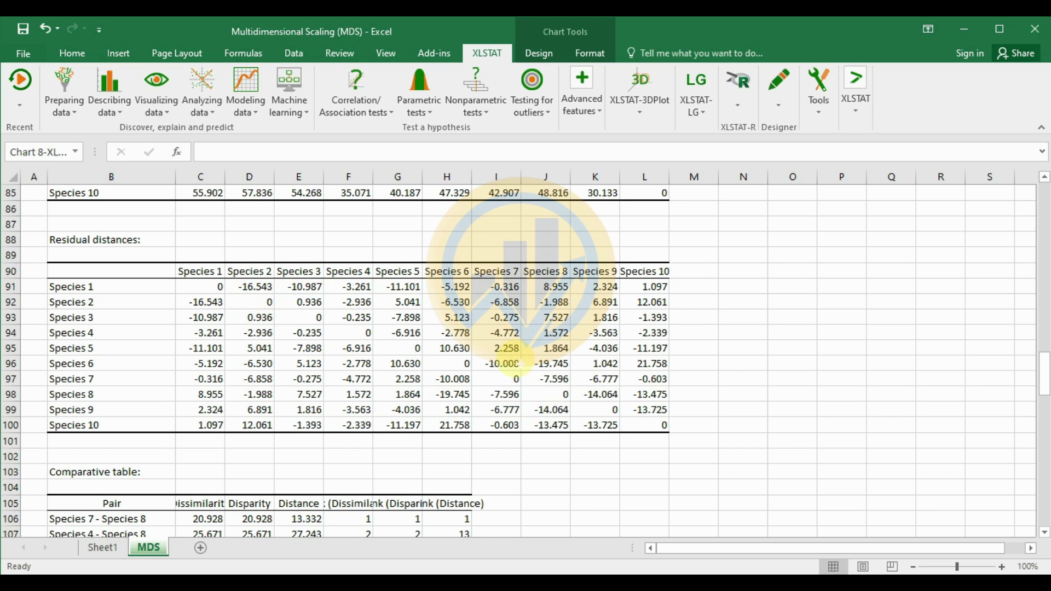
{"action": "scroll", "coordinate": [656, 368], "scroll_direction": "down", "scroll_amount": 1}
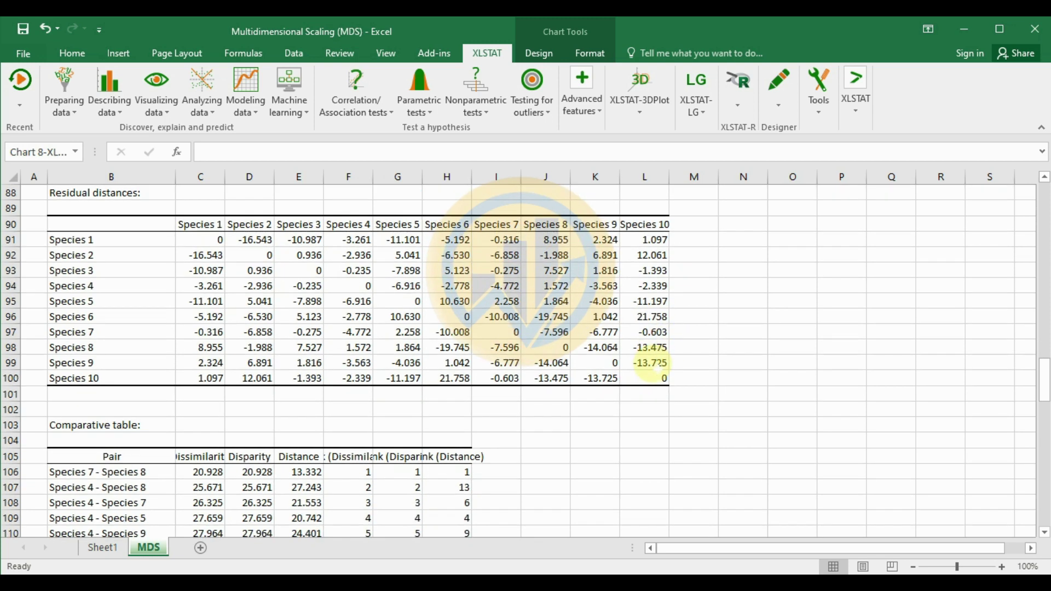
{"action": "scroll", "coordinate": [657, 367], "scroll_direction": "down", "scroll_amount": 3}
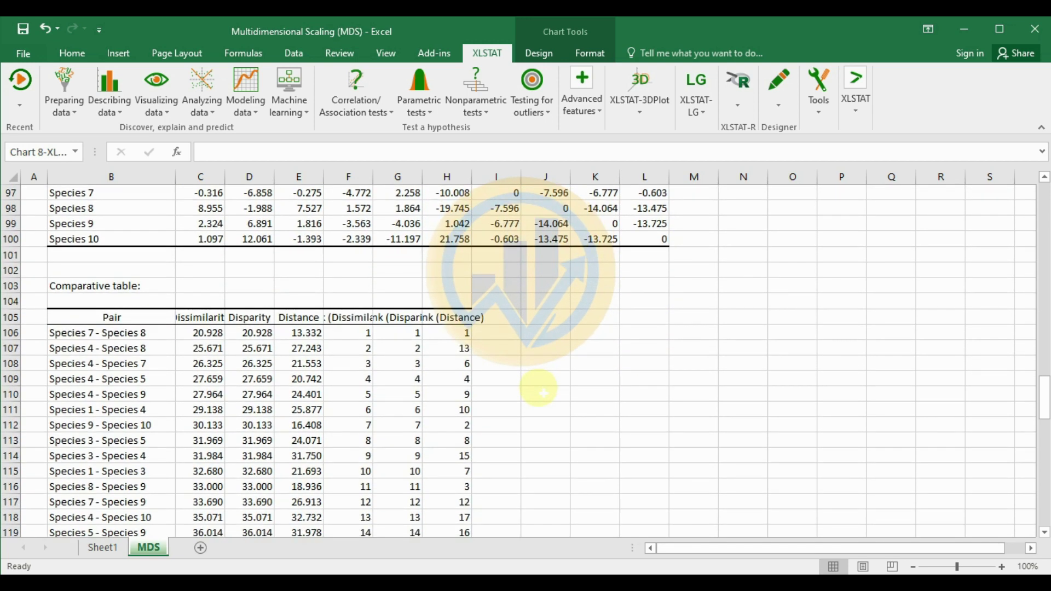
Widen columns C, F, G and H so the Dissimilarity and three Rank headers show in full.
{"action": "left_click_drag", "start_coordinate": [226, 178], "coordinate": [256, 176]}
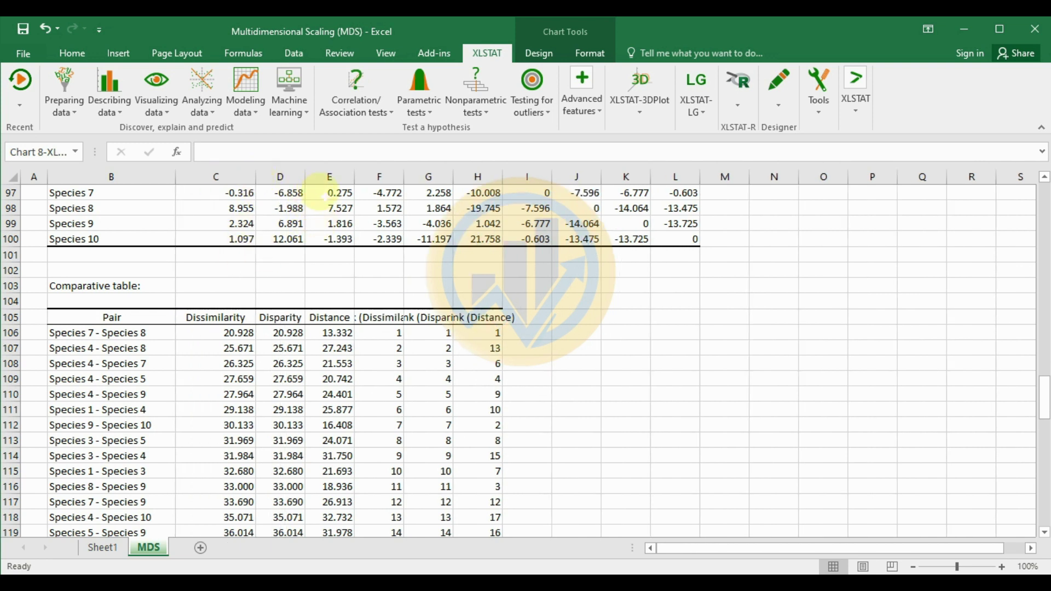
{"action": "left_click_drag", "start_coordinate": [404, 177], "coordinate": [461, 177]}
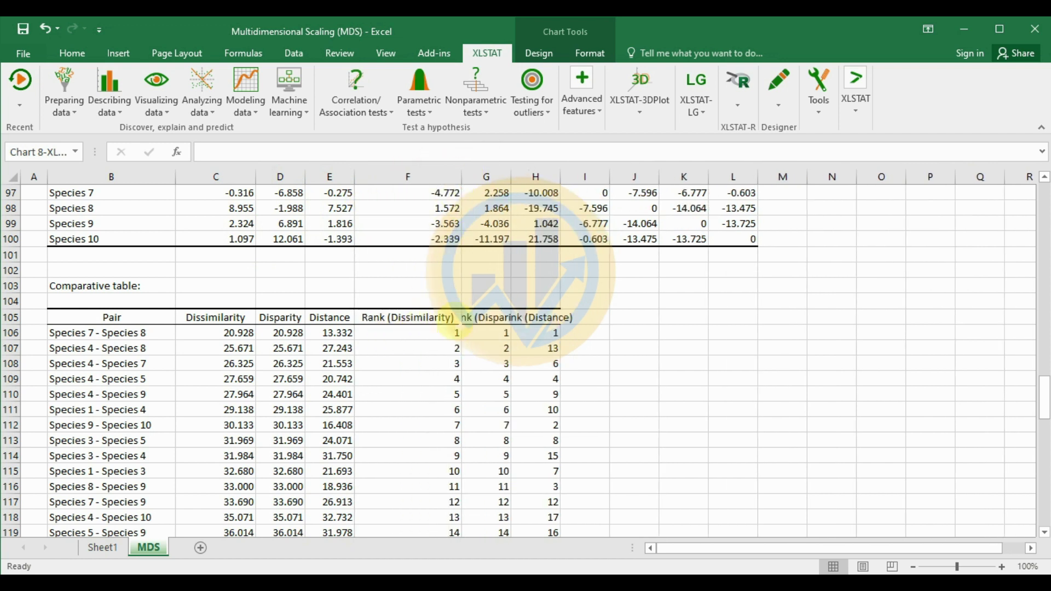
{"action": "left_click_drag", "start_coordinate": [511, 177], "coordinate": [553, 177]}
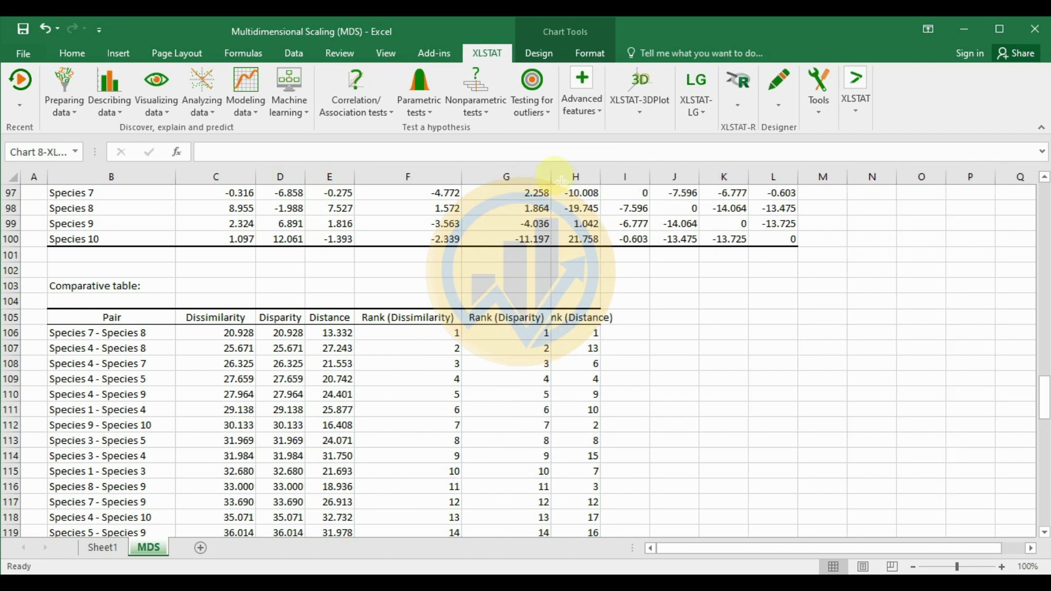
{"action": "left_click_drag", "start_coordinate": [607, 176], "coordinate": [638, 176]}
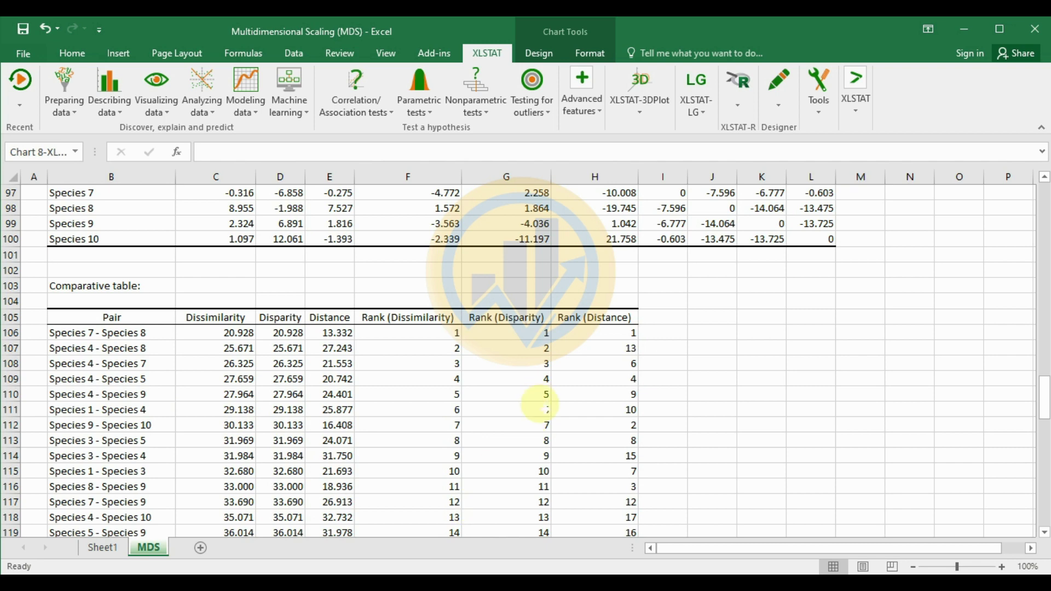
Scroll down to the Shepard diagram with Kruskal's stress (1) = 0.195.
{"action": "scroll", "coordinate": [493, 443], "scroll_direction": "down", "scroll_amount": 2}
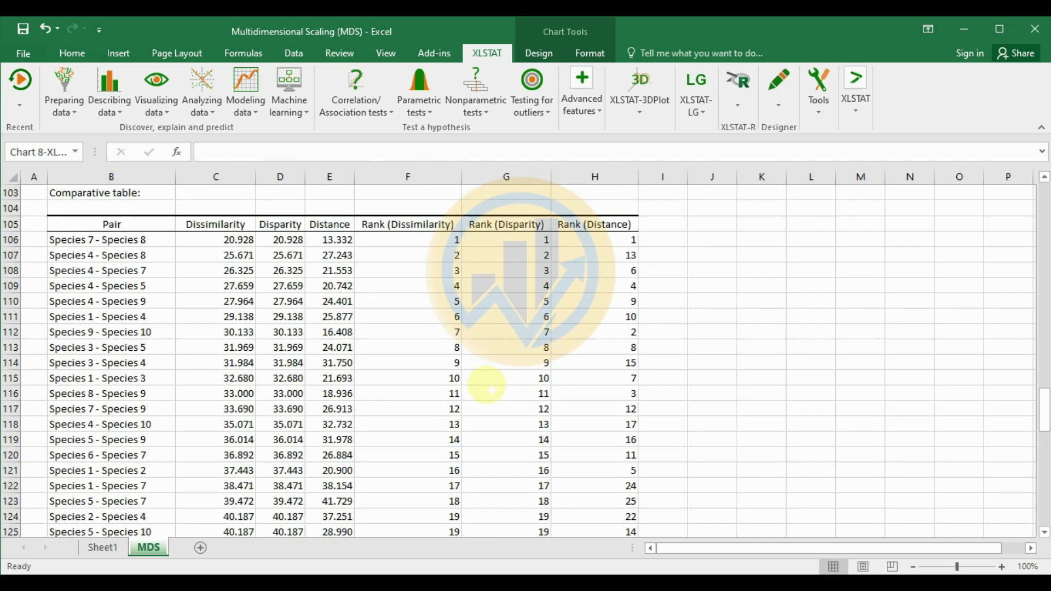
{"action": "scroll", "coordinate": [486, 389], "scroll_direction": "down", "scroll_amount": 1}
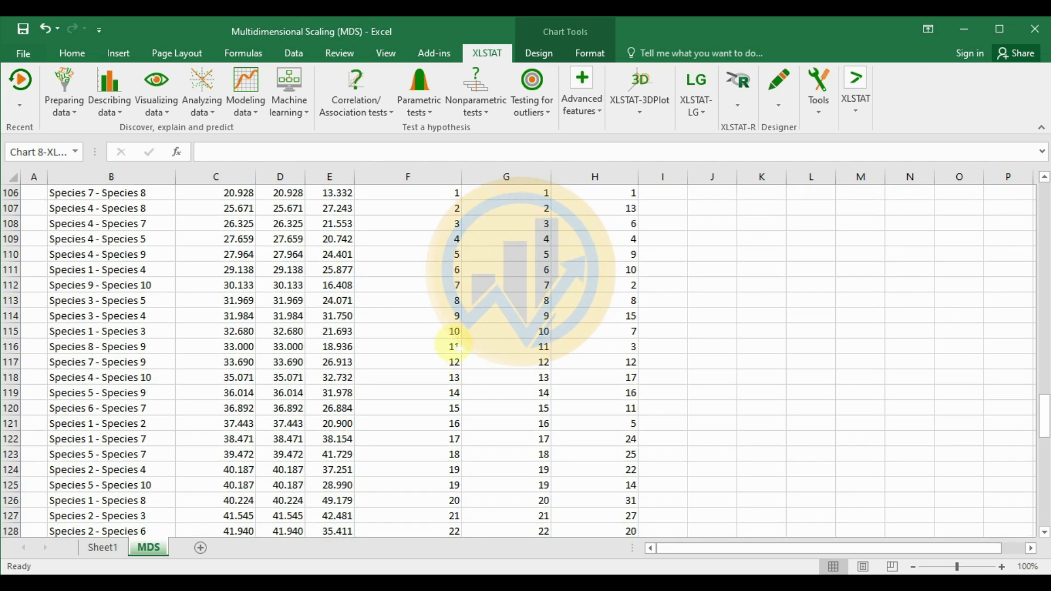
{"action": "scroll", "coordinate": [471, 361], "scroll_direction": "up", "scroll_amount": 1}
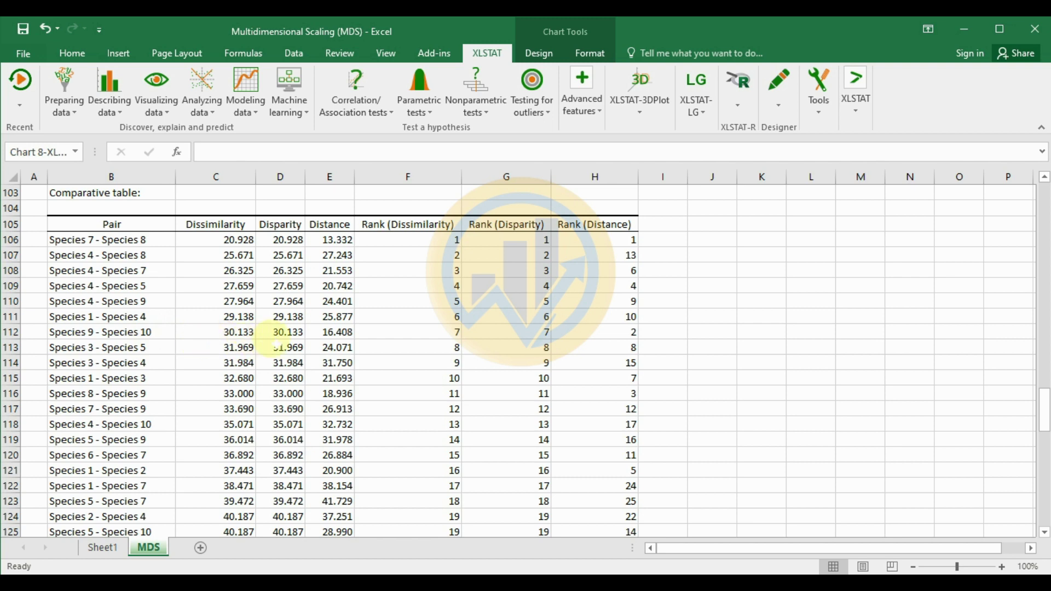
{"action": "scroll", "coordinate": [282, 361], "scroll_direction": "down", "scroll_amount": 1}
{"action": "scroll", "coordinate": [288, 377], "scroll_direction": "down", "scroll_amount": 13}
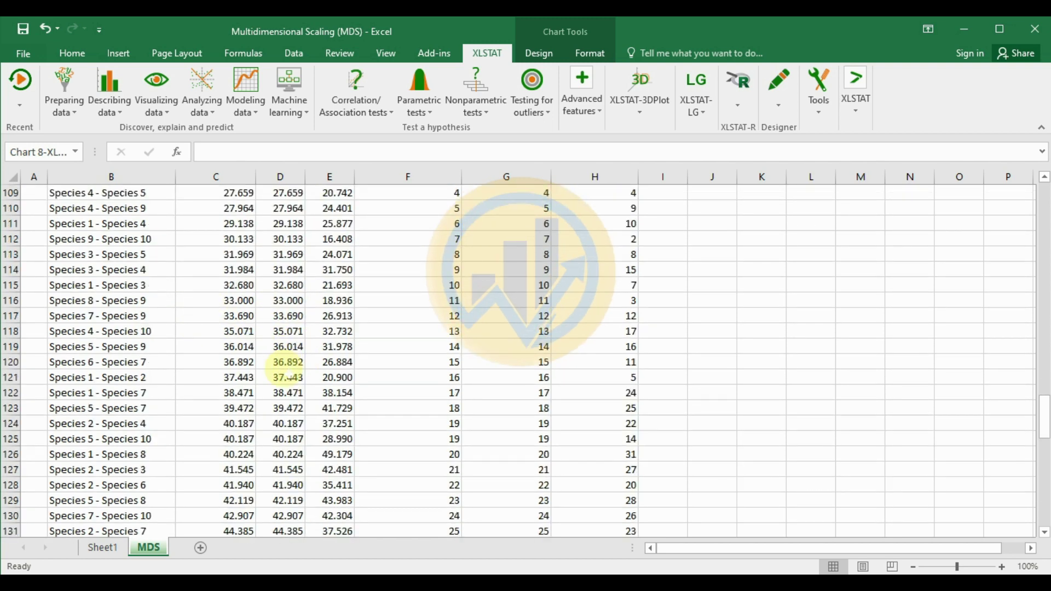
{"action": "scroll", "coordinate": [234, 319], "scroll_direction": "down", "scroll_amount": 2}
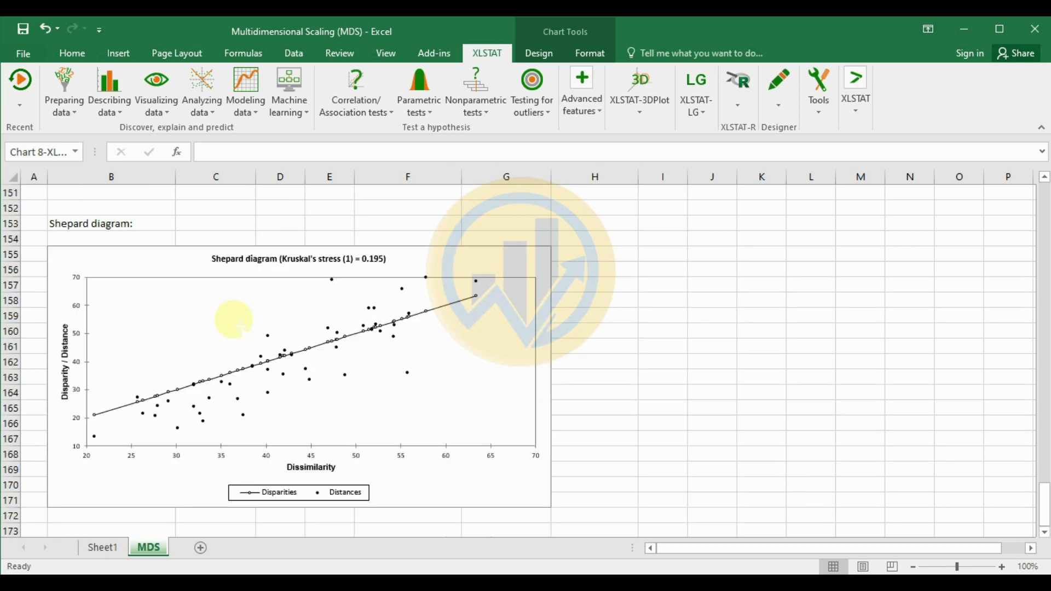
{"action": "scroll", "coordinate": [234, 319], "scroll_direction": "up", "scroll_amount": 9}
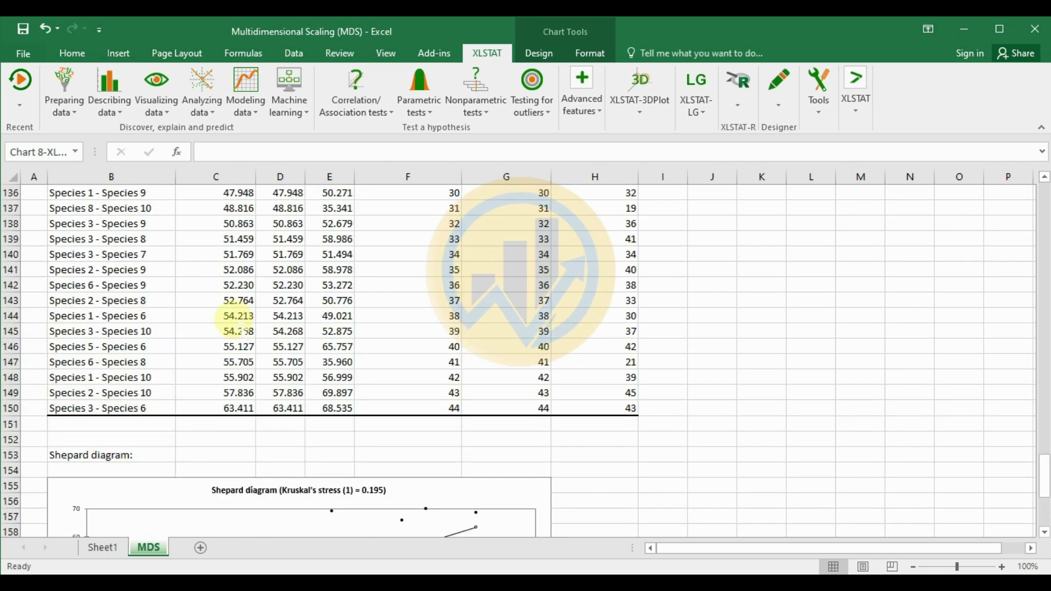
{"action": "scroll", "coordinate": [241, 328], "scroll_direction": "up", "scroll_amount": 5}
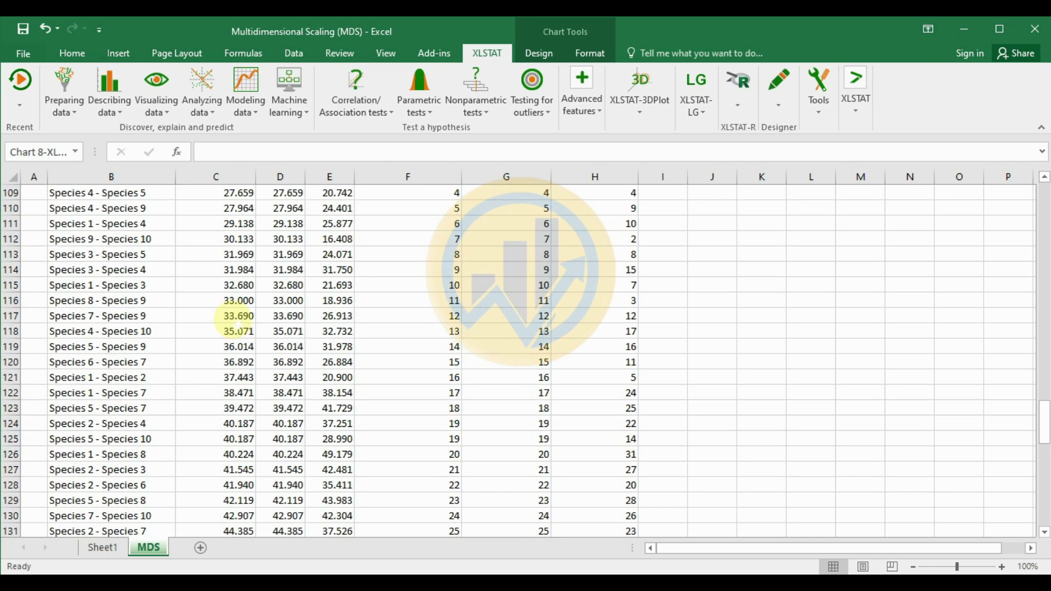
{"action": "scroll", "coordinate": [239, 323], "scroll_direction": "up", "scroll_amount": 3}
{"action": "scroll", "coordinate": [238, 323], "scroll_direction": "down", "scroll_amount": 3}
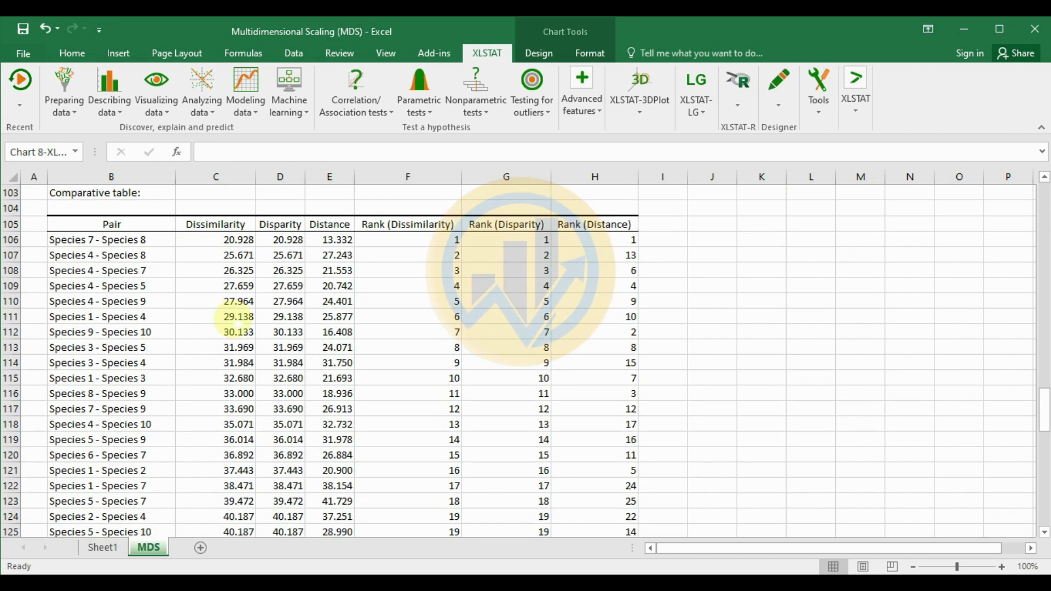
{"action": "scroll", "coordinate": [235, 323], "scroll_direction": "down", "scroll_amount": 1}
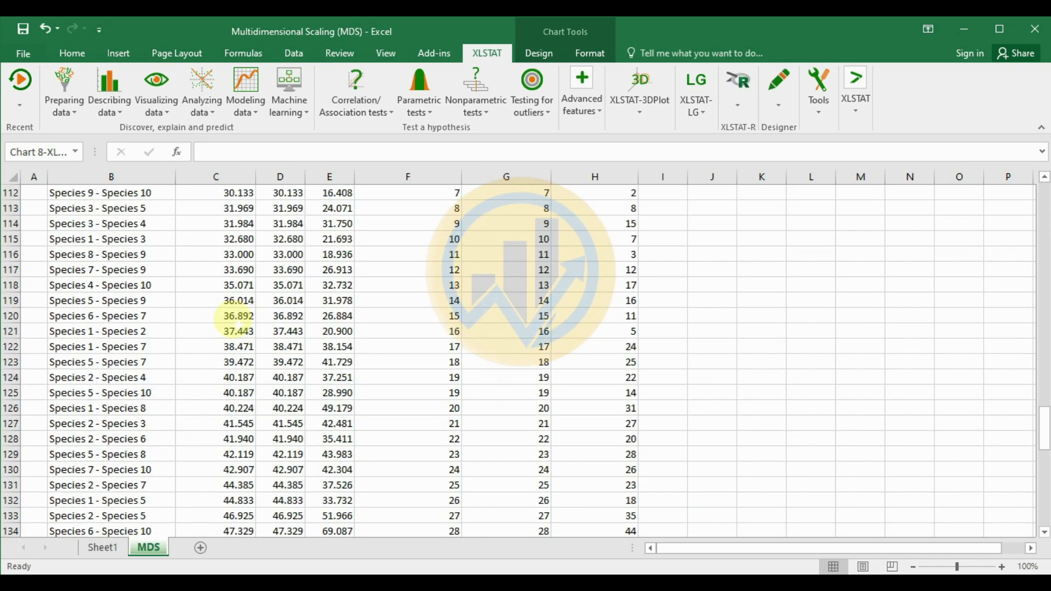
{"action": "scroll", "coordinate": [236, 323], "scroll_direction": "down", "scroll_amount": 8}
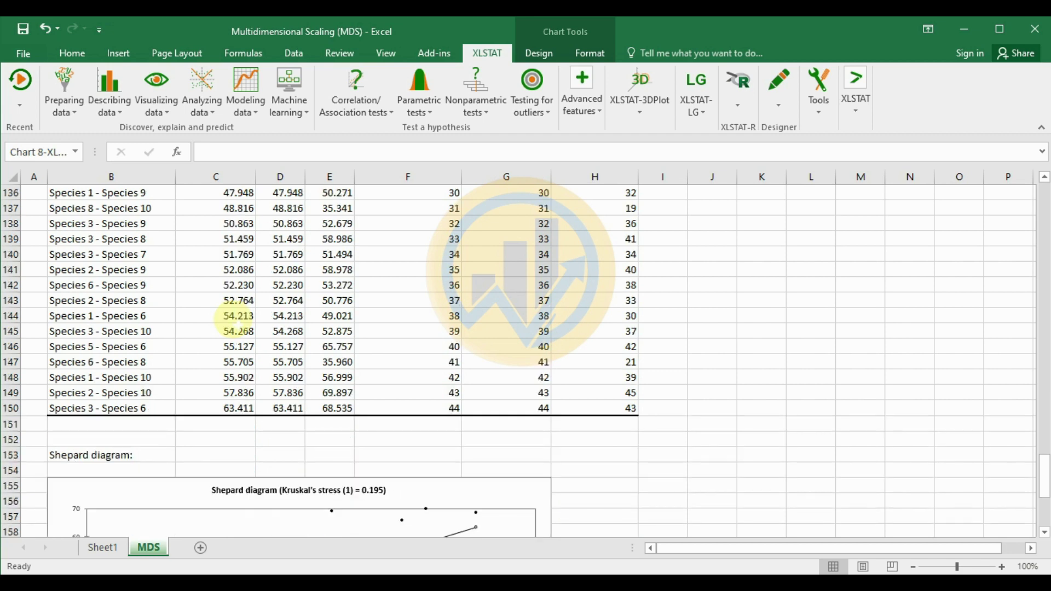
{"action": "scroll", "coordinate": [236, 324], "scroll_direction": "down", "scroll_amount": 2}
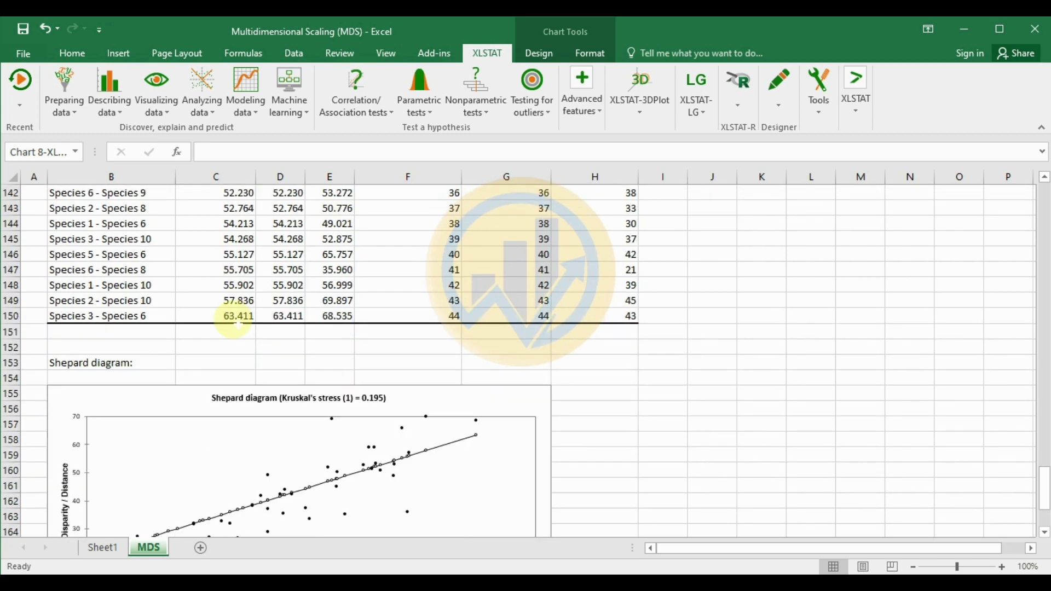
{"action": "scroll", "coordinate": [236, 323], "scroll_direction": "down", "scroll_amount": 2}
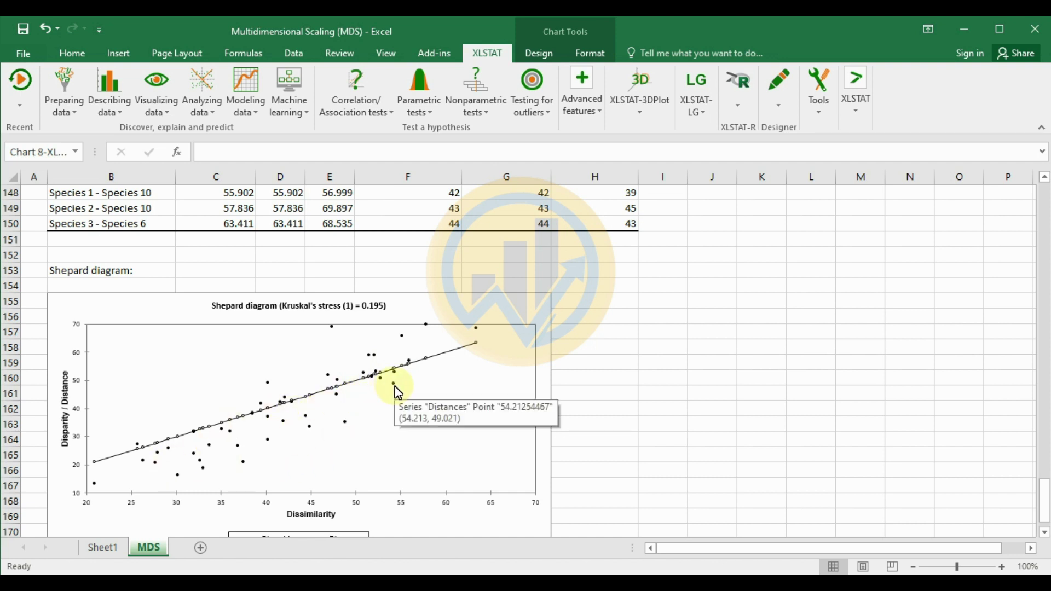
{"action": "scroll", "coordinate": [397, 389], "scroll_direction": "down", "scroll_amount": 1}
{"action": "scroll", "coordinate": [396, 390], "scroll_direction": "down", "scroll_amount": 1}
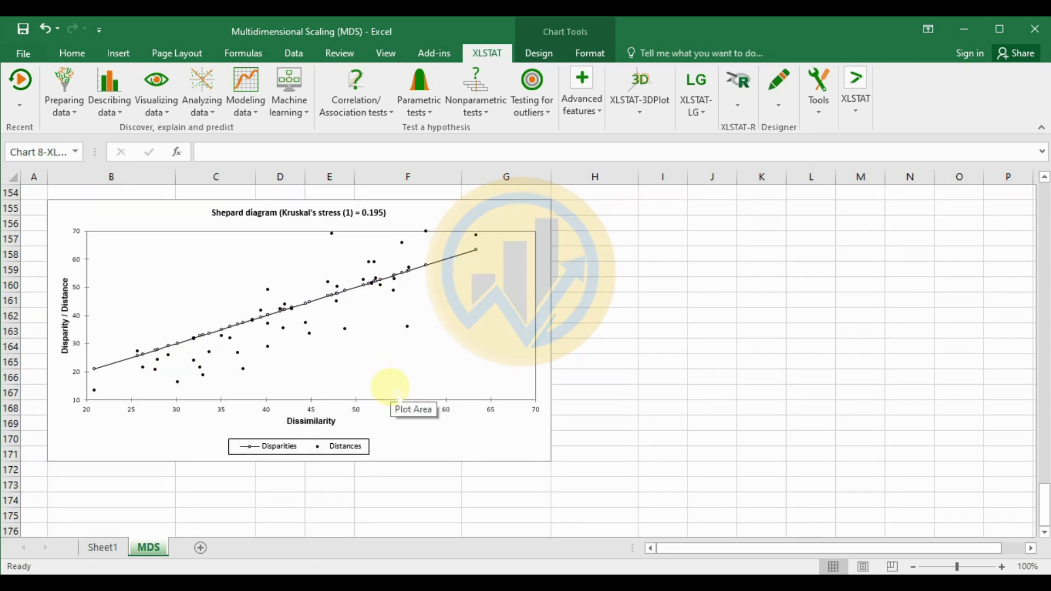